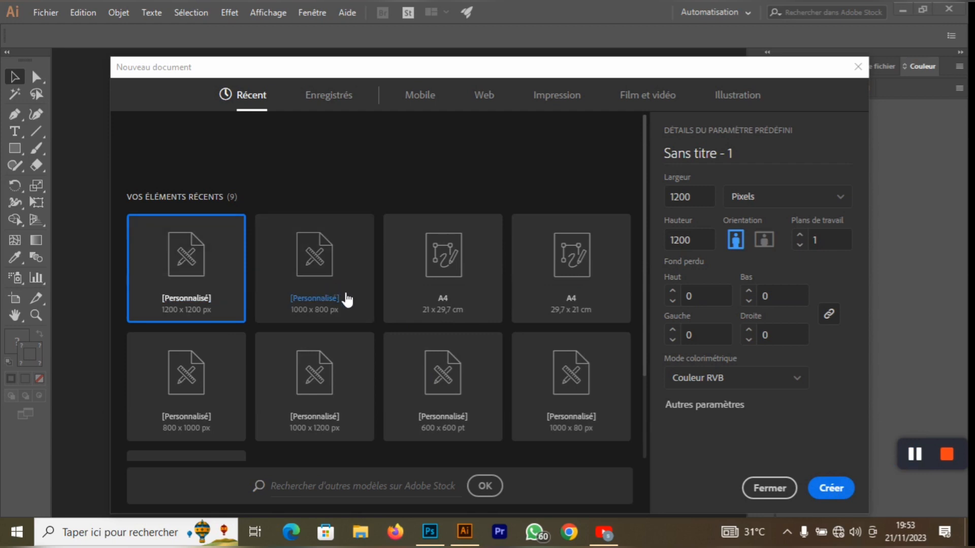
Step: Create a new landscape document of 1000 x 800 px from the recent custom preset
left_click(341, 298)
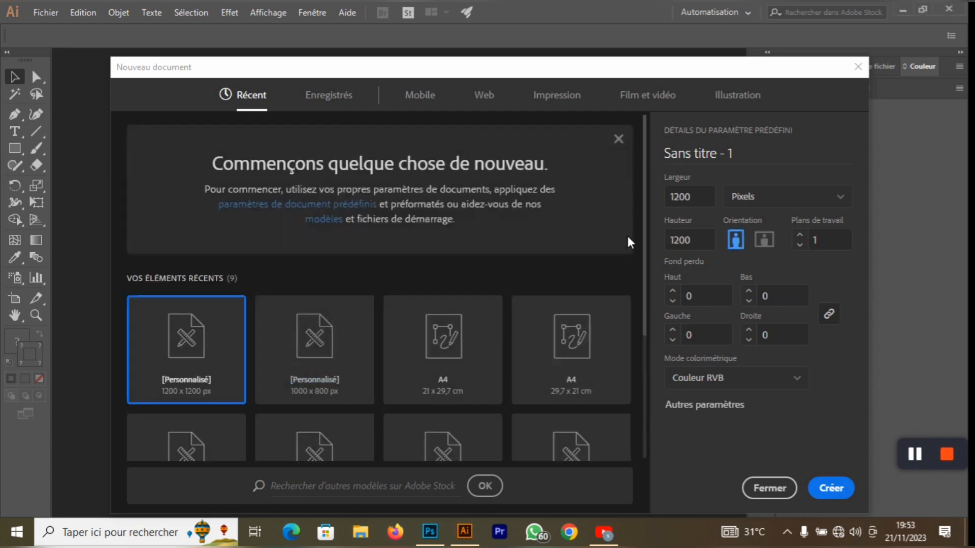
left_click(341, 352)
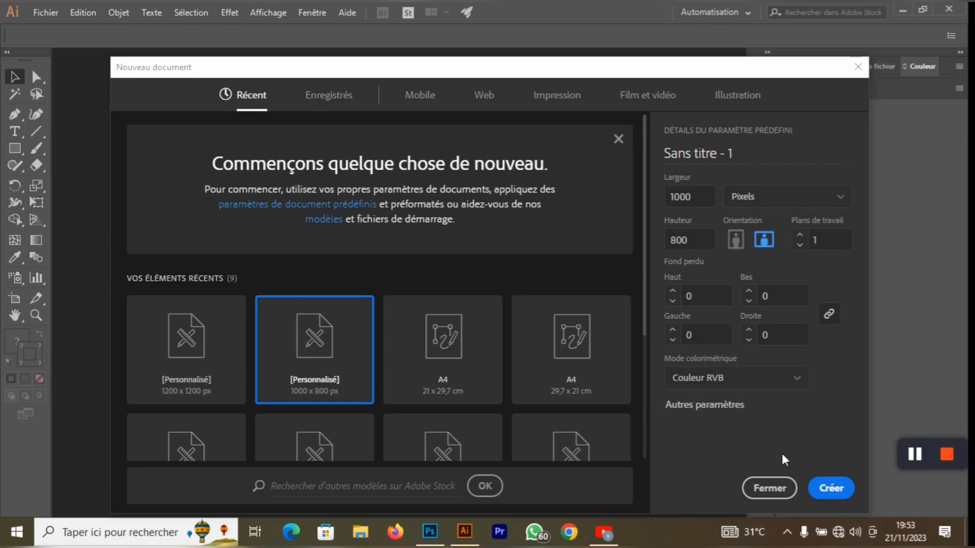
left_click(830, 489)
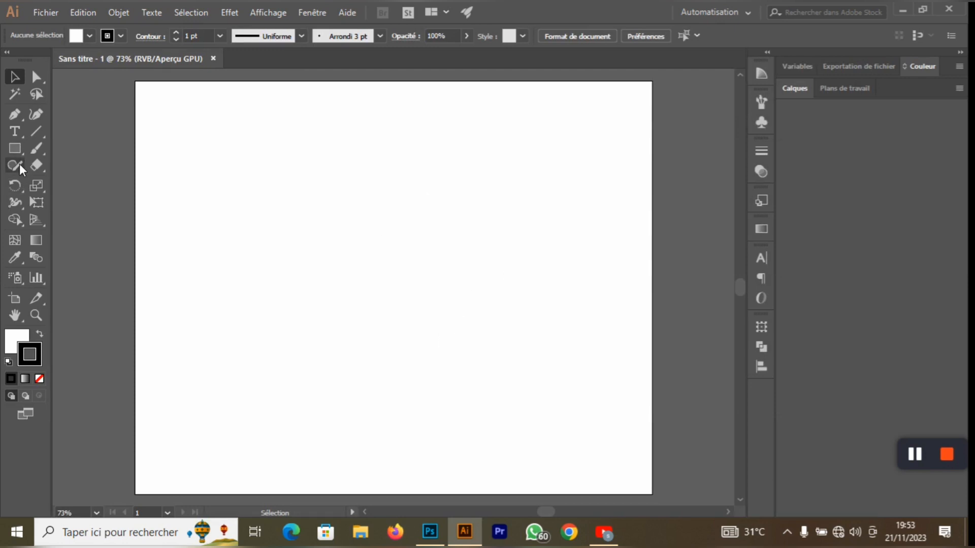
Step: Draw a large circle with the Ellipse tool and move it to the centre of the artboard
left_click(14, 147)
left_click(17, 150)
left_click(79, 184)
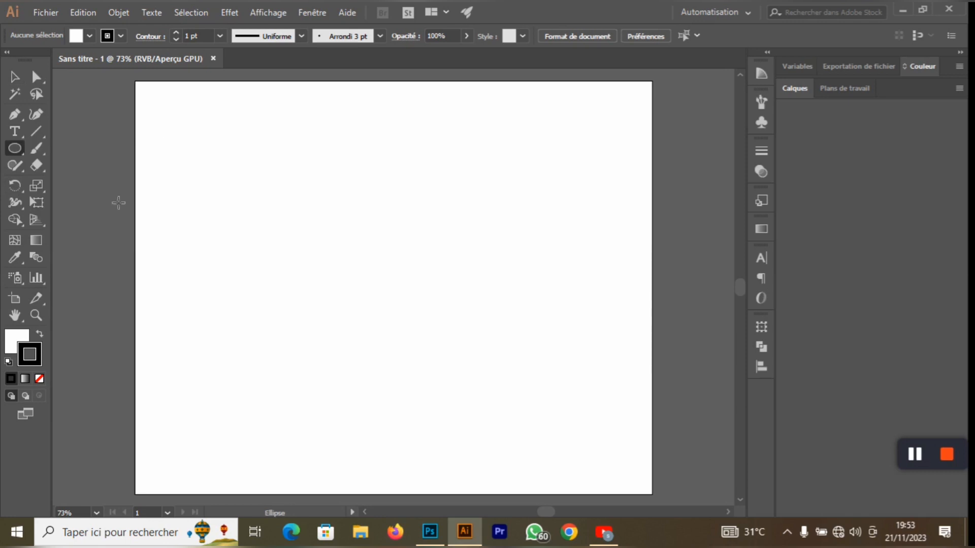
mouse_move(350, 240)
left_mouse_down()
mouse_move(435, 376)
mouse_move(522, 476)
left_mouse_up()
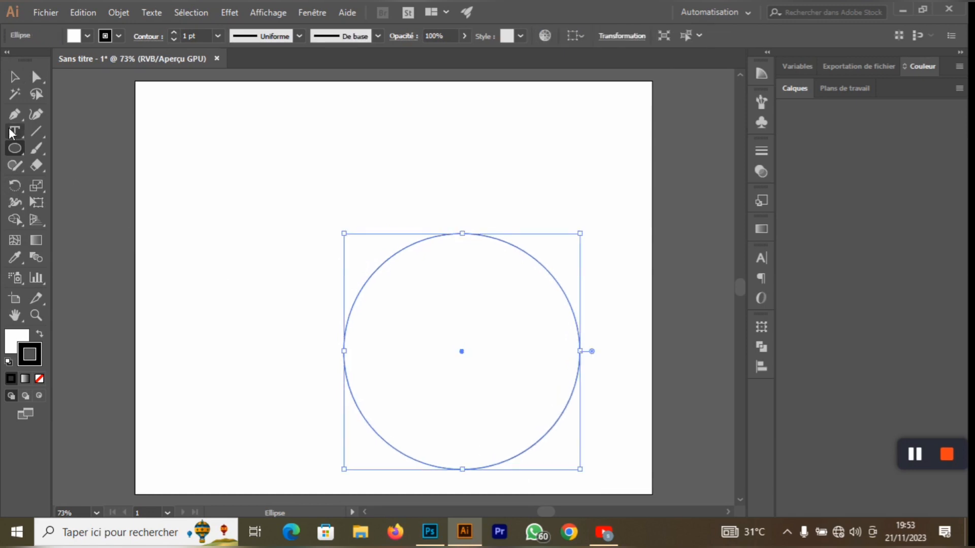
left_click(14, 77)
mouse_move(452, 342)
left_mouse_down()
mouse_move(425, 323)
mouse_move(387, 267)
mouse_move(394, 300)
left_mouse_up()
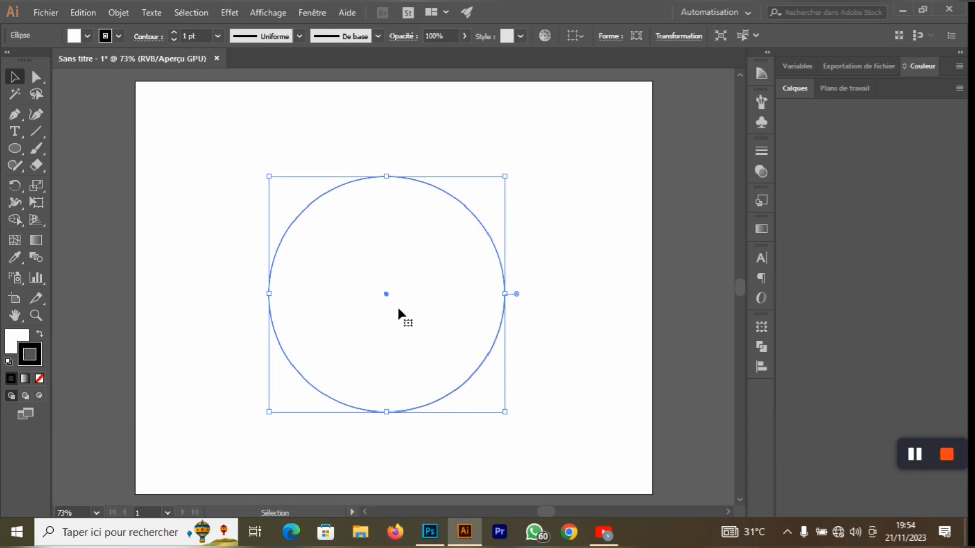
mouse_move(398, 313)
left_mouse_down()
mouse_move(417, 307)
mouse_move(406, 303)
left_mouse_up()
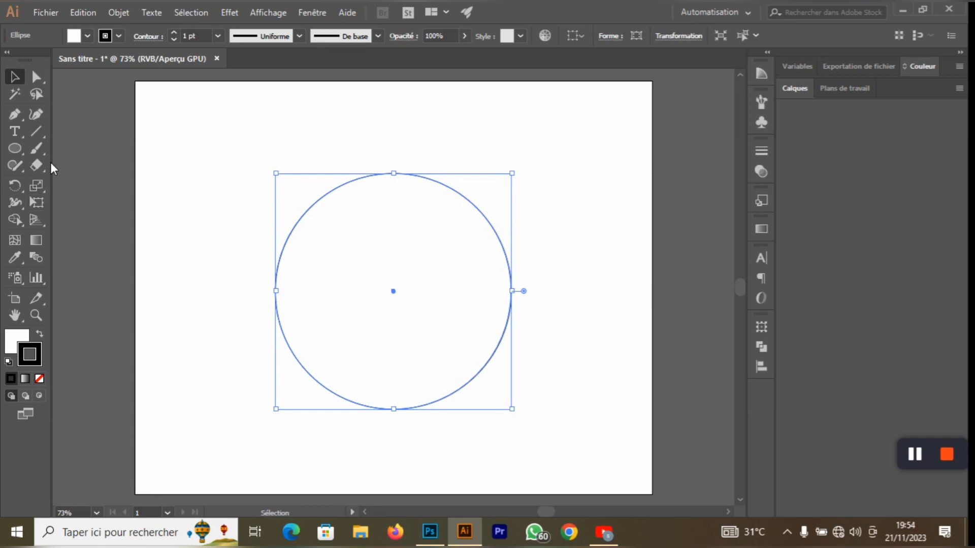
Step: Switch to the Knife (Cutter) tool with the circle selected
left_click(34, 167)
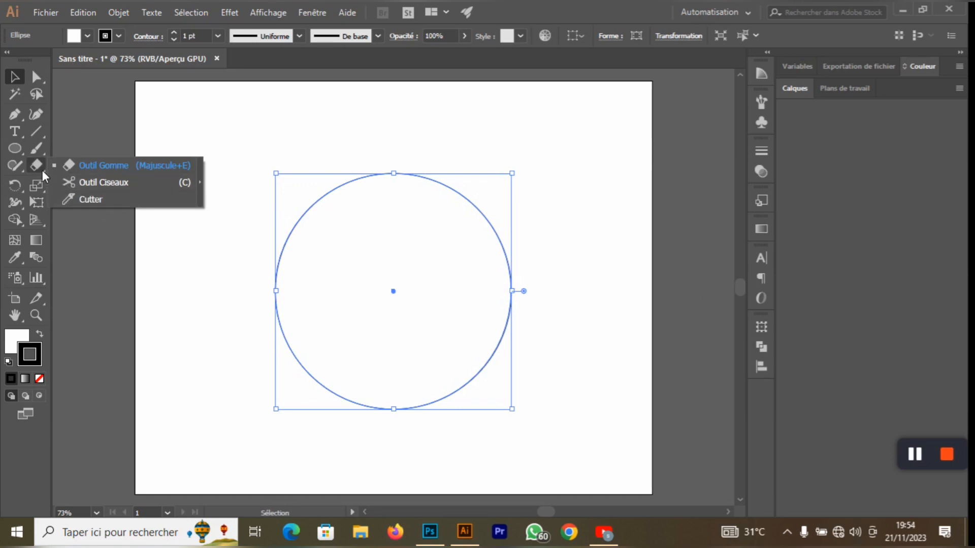
left_click(96, 200)
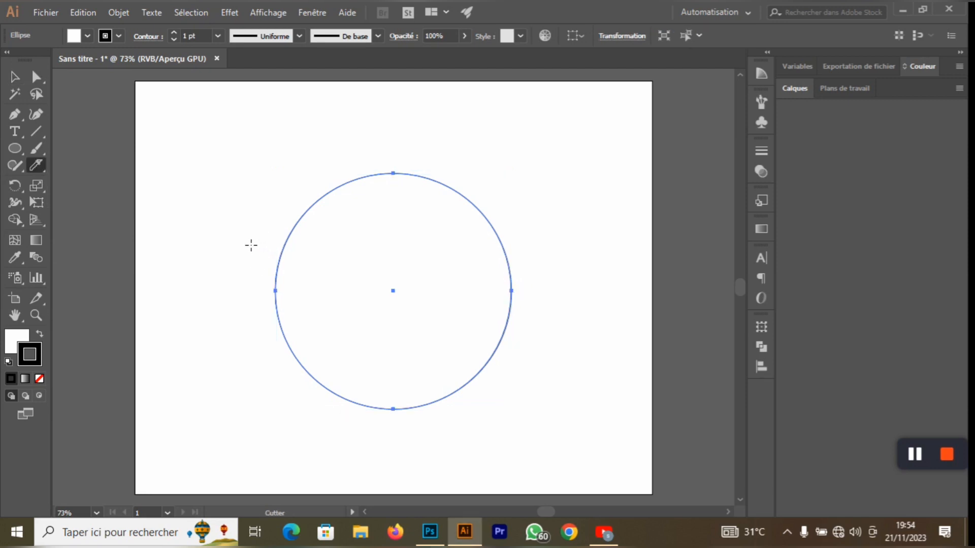
mouse_move(250, 240)
left_mouse_down()
mouse_move(307, 225)
mouse_move(360, 238)
mouse_move(479, 239)
mouse_move(532, 213)
left_mouse_up()
key("ctrl+z")
mouse_move(242, 250)
left_mouse_down()
mouse_move(316, 222)
mouse_move(422, 251)
mouse_move(541, 237)
left_mouse_up()
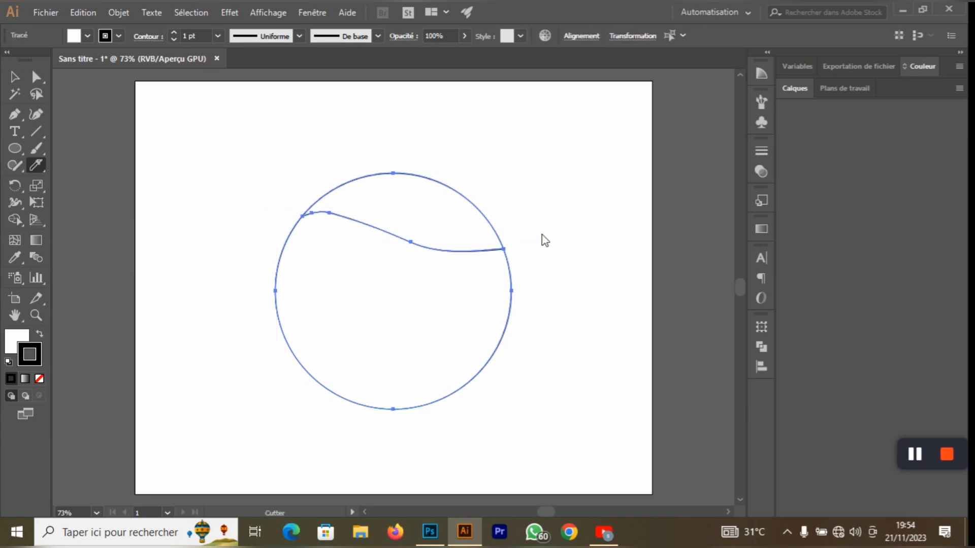
key("ctrl+z")
Step: Cut the circle into three bands with two wavy Knife strokes, and shift all the pieces to the right on the artboard
mouse_move(247, 269)
left_mouse_down()
mouse_move(284, 253)
mouse_move(526, 268)
mouse_move(548, 247)
left_mouse_up()
mouse_move(286, 337)
left_mouse_down()
mouse_move(564, 370)
mouse_move(578, 345)
left_mouse_up()
left_click(15, 76)
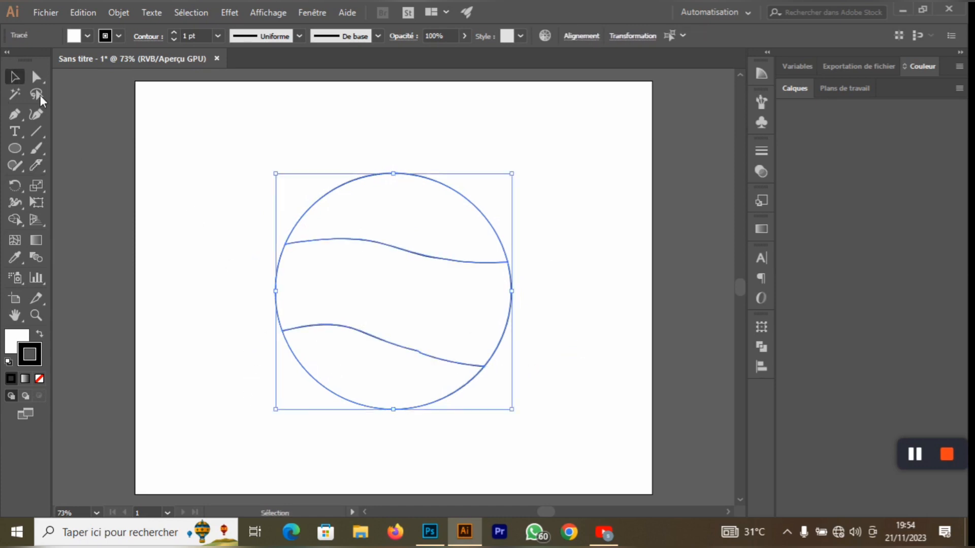
left_click_drag(322, 290, 422, 302)
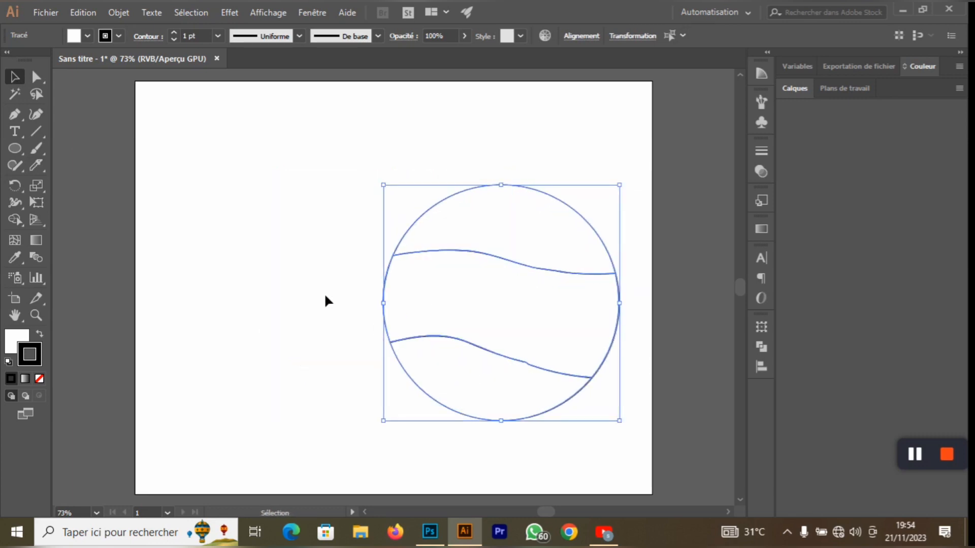
Step: Add the text METU in the upper-left area of the artboard and enlarge it to about 80 pt
left_click(15, 132)
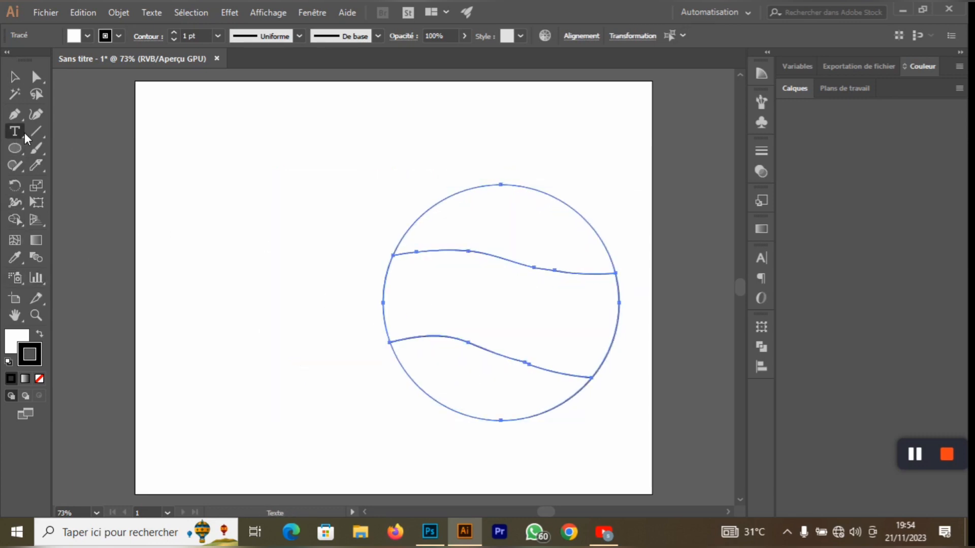
left_click(165, 131)
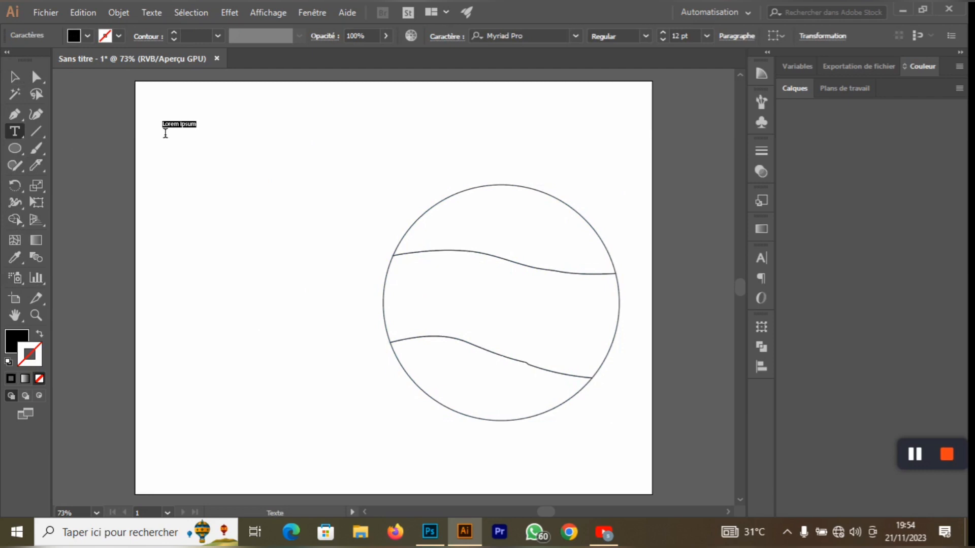
type("METU")
left_click(15, 76)
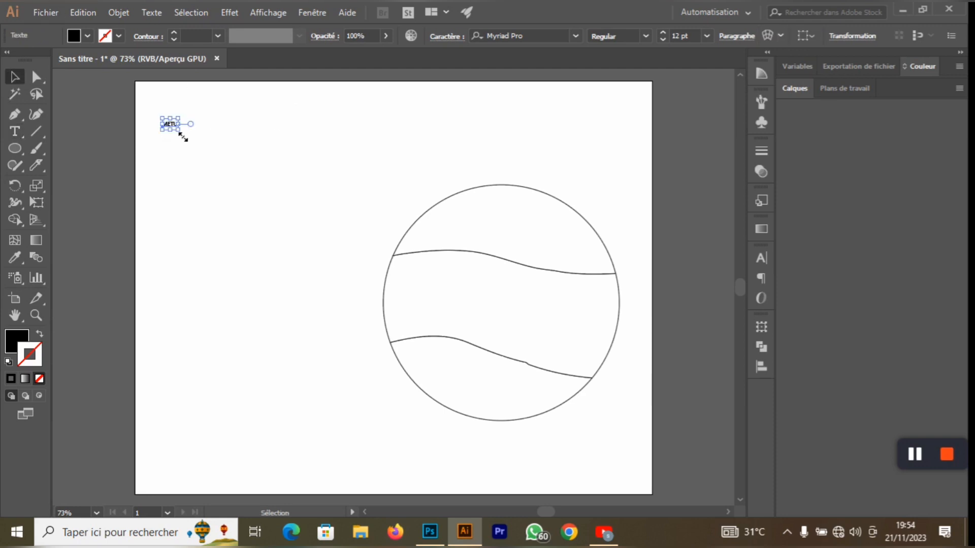
left_click_drag(183, 135, 274, 219)
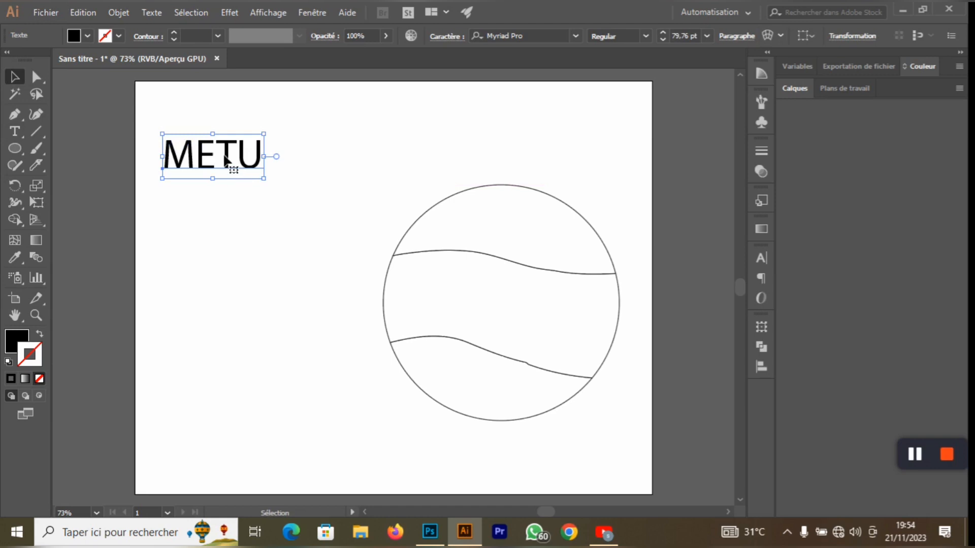
Step: Duplicate the METU text directly below the original and change the copy to GRAPHIC
left_click_drag(226, 160, 227, 207)
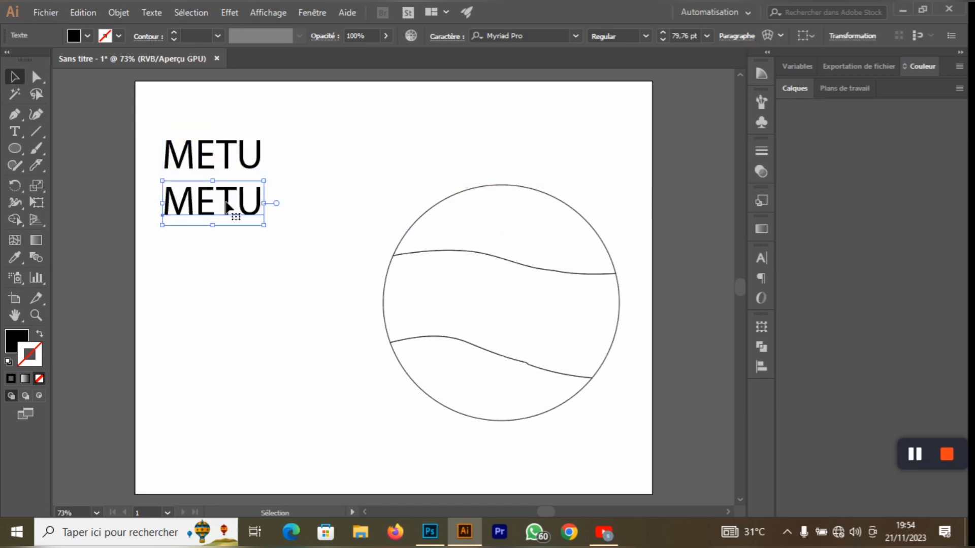
double_click(227, 207)
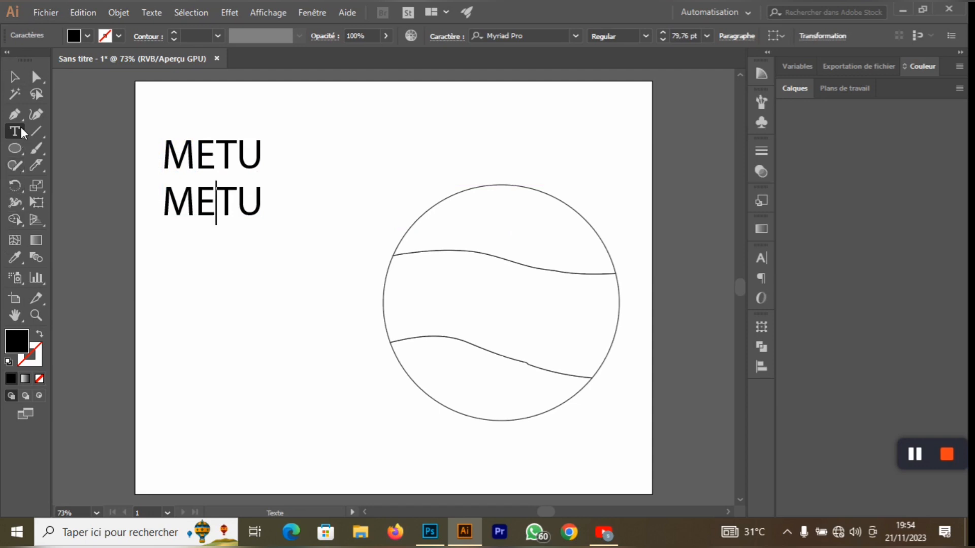
left_click_drag(264, 209, 159, 215)
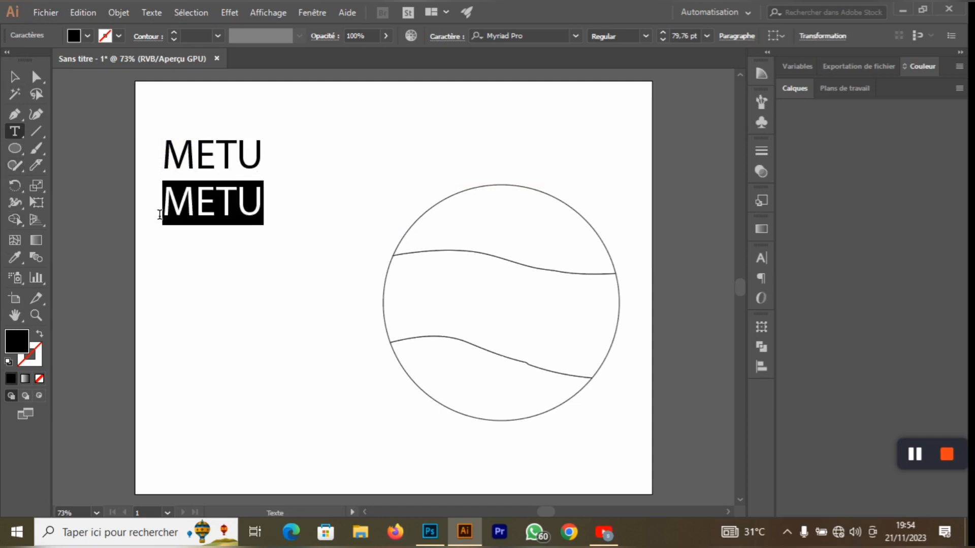
key("BackSpace")
type("G")
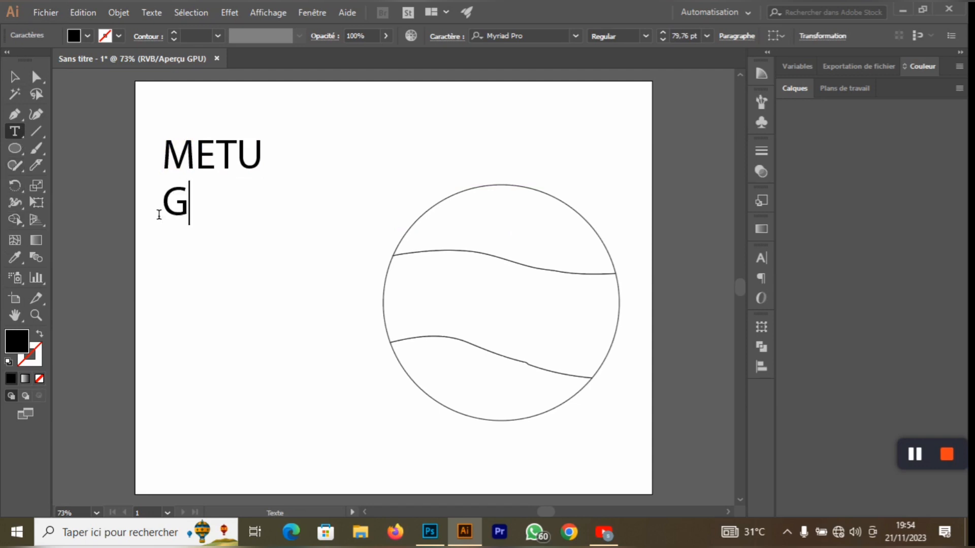
type("RAPHIC")
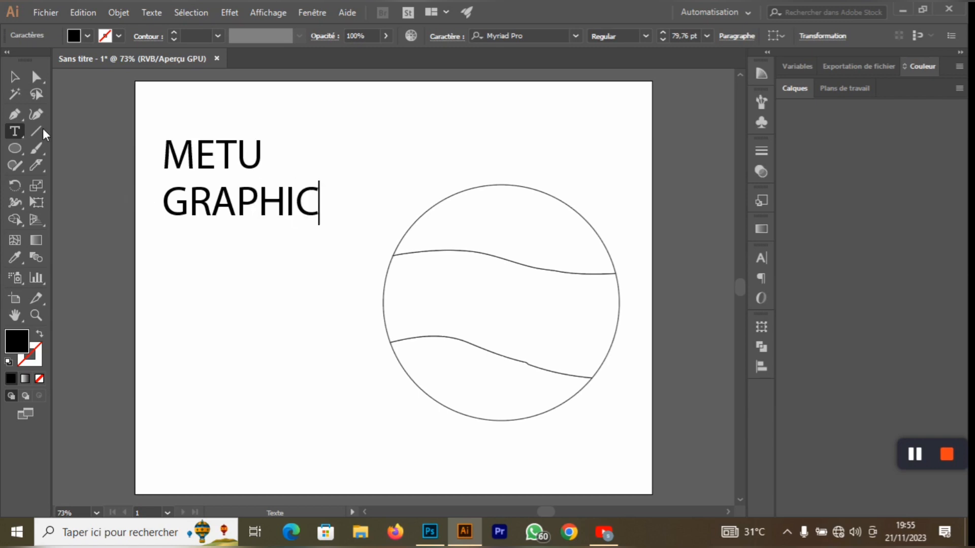
left_click(14, 76)
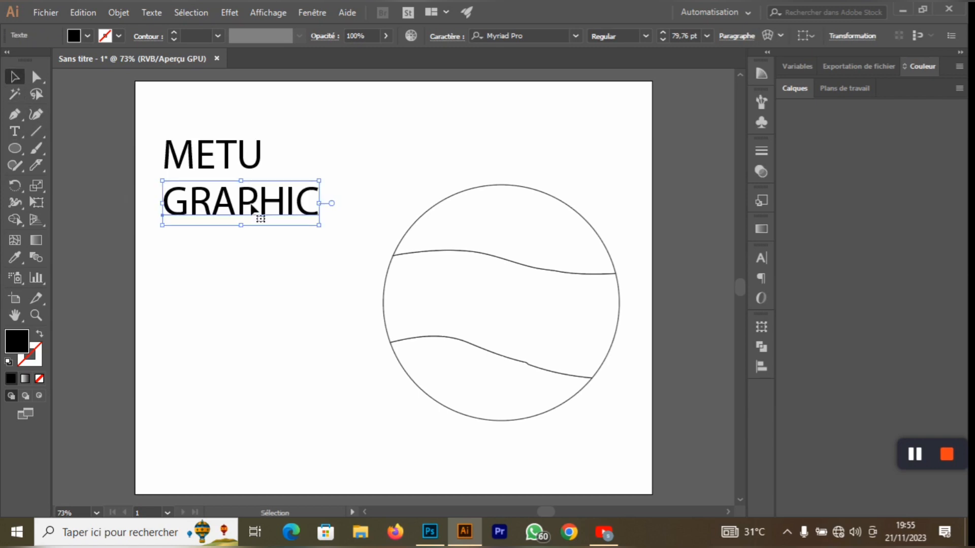
Step: Duplicate the GRAPHIC text directly below itself and change the copy to .COM
left_click_drag(252, 208, 252, 254, "alt")
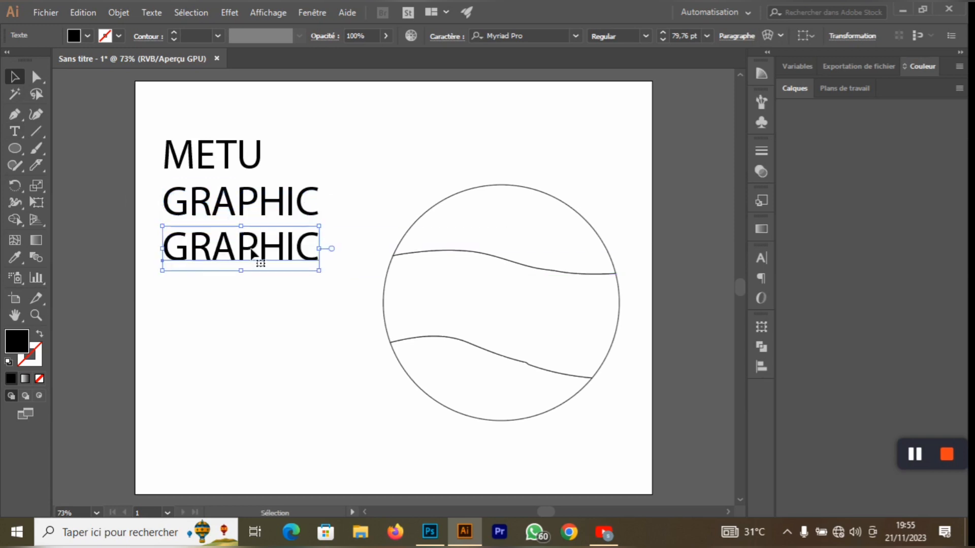
left_click(14, 131)
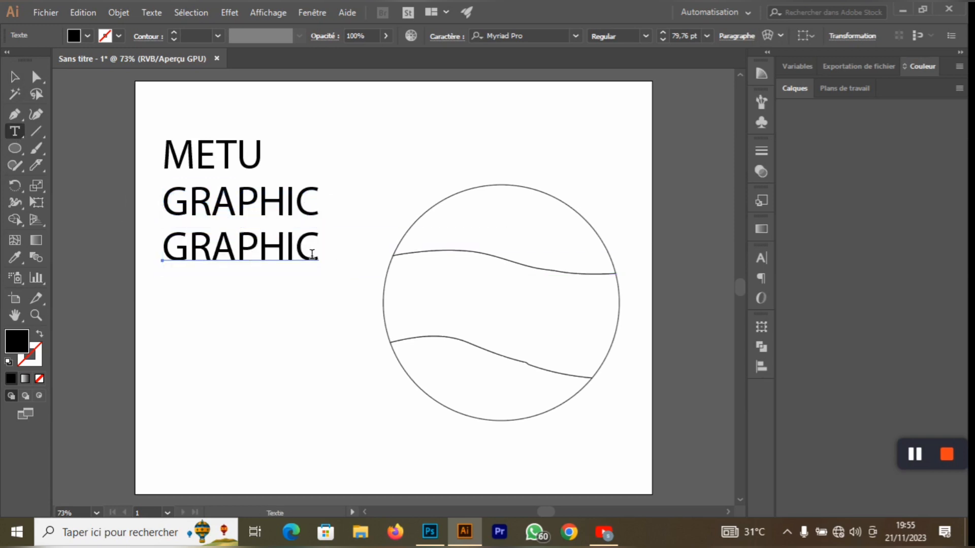
left_click_drag(311, 254, 133, 269)
key("BackSpace")
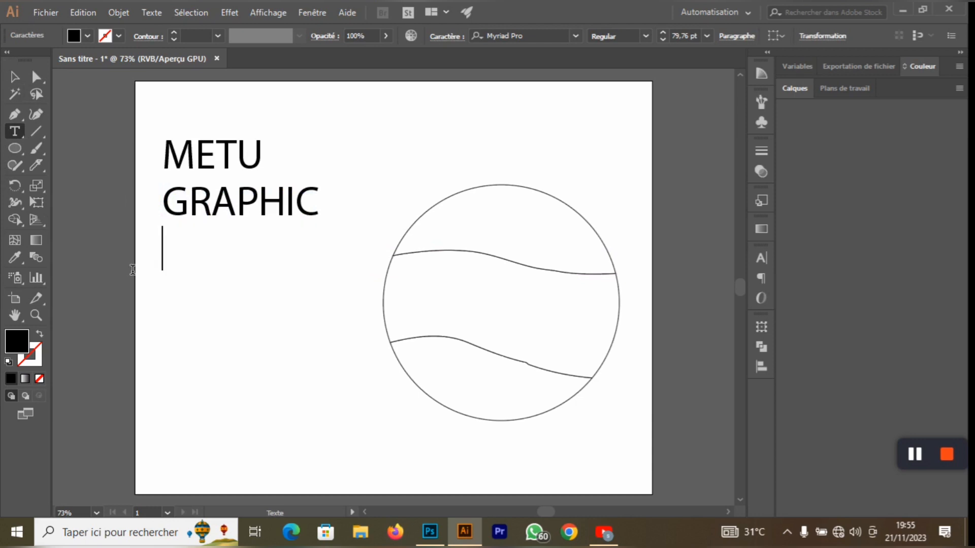
type("•")
type("COM")
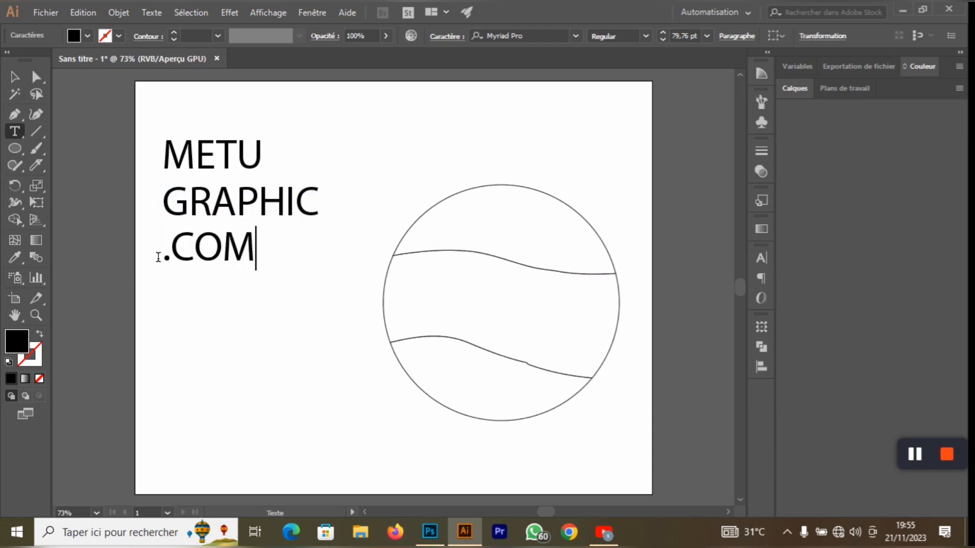
left_click(14, 77)
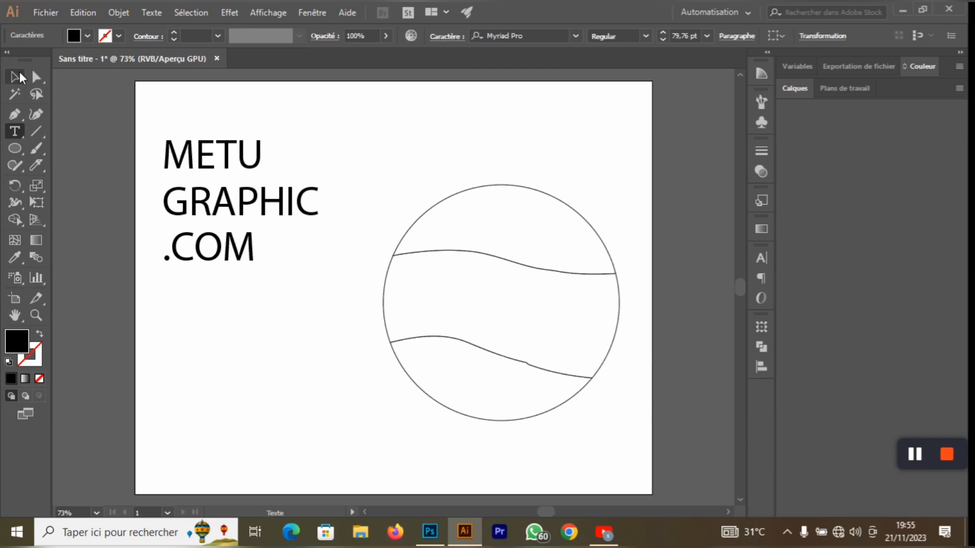
Step: Set the font of the METU text to Trap Bold
left_click(211, 156)
left_click(556, 39)
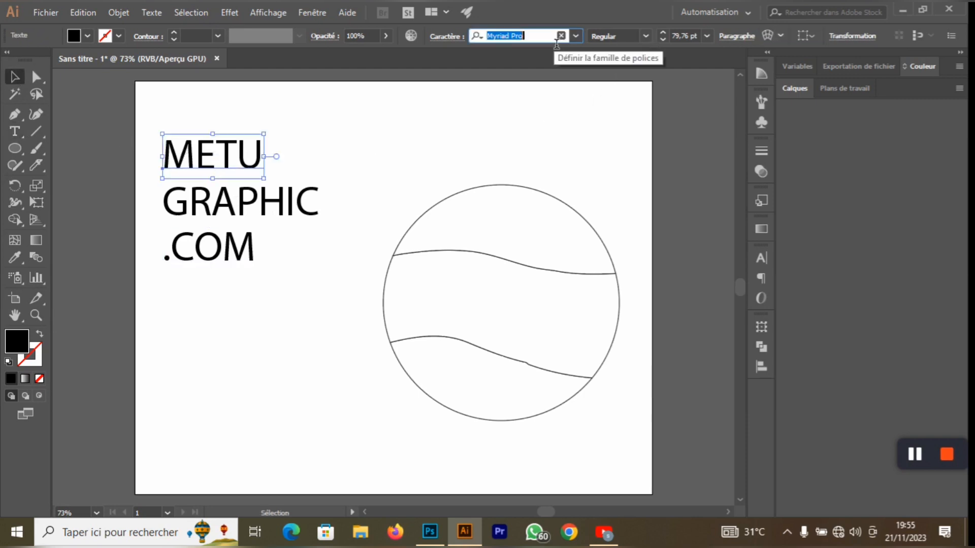
key("BackSpace")
type("T")
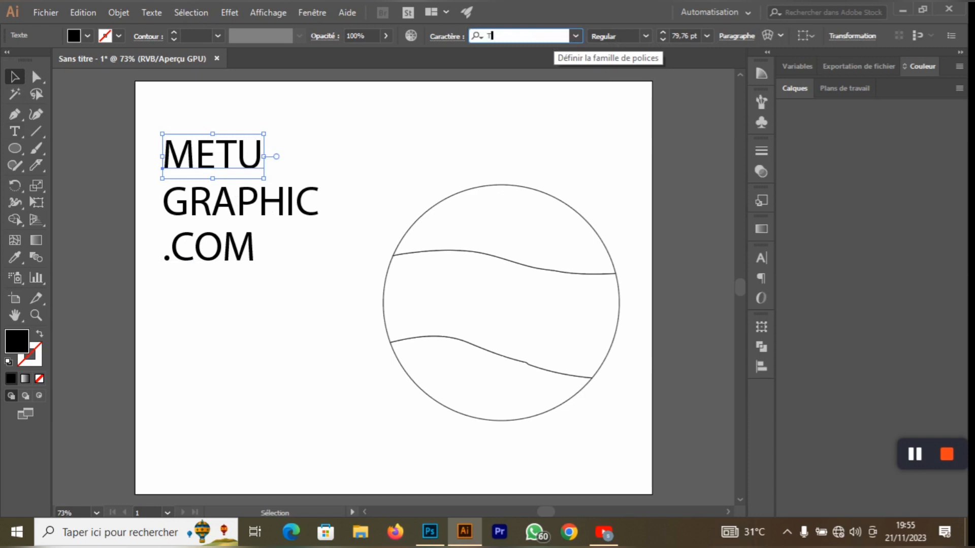
type("RAP")
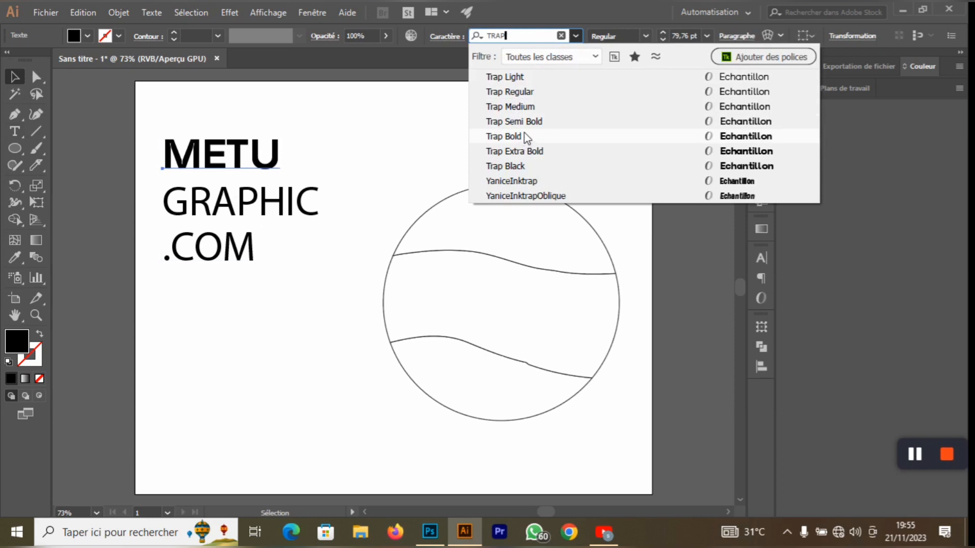
left_click(525, 133)
Step: Set the font of the GRAPHIC text to Trap Extra Bold
left_click(202, 218)
left_click(549, 40)
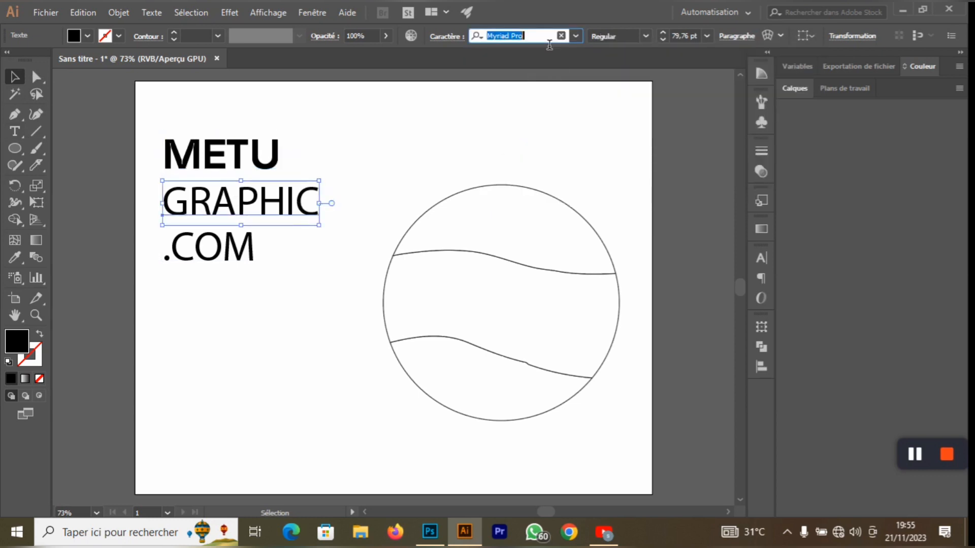
type("TRA")
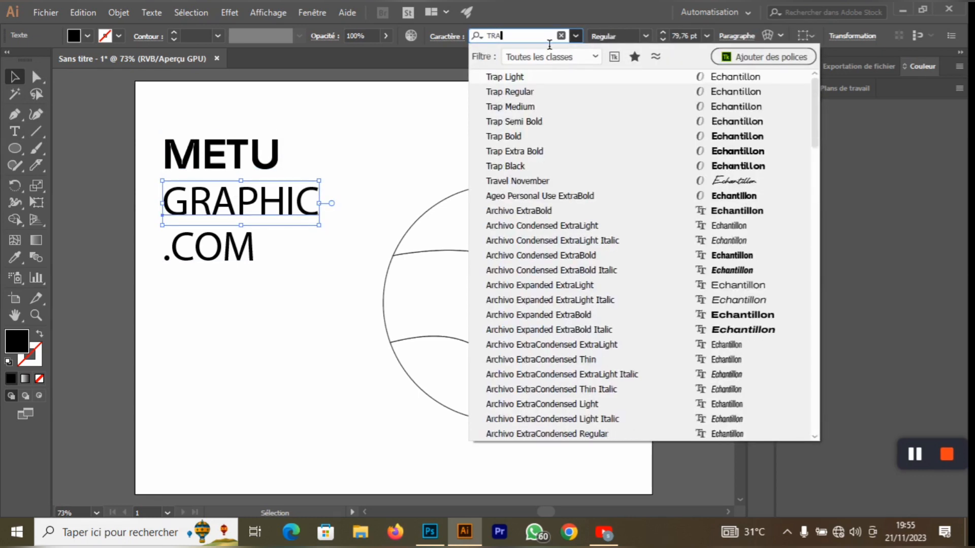
type("P")
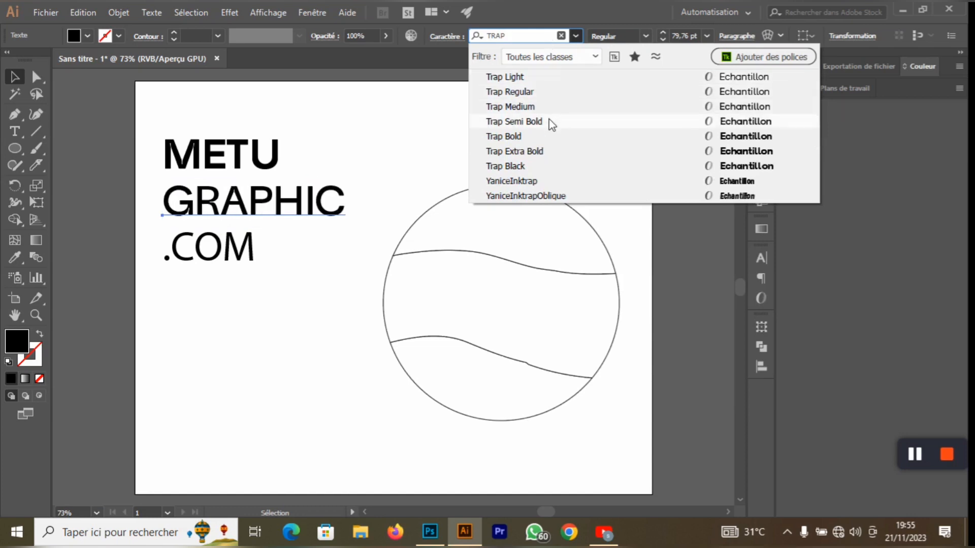
left_click(548, 152)
Step: Set the font of the .COM text to Trap Bold
left_click(231, 255)
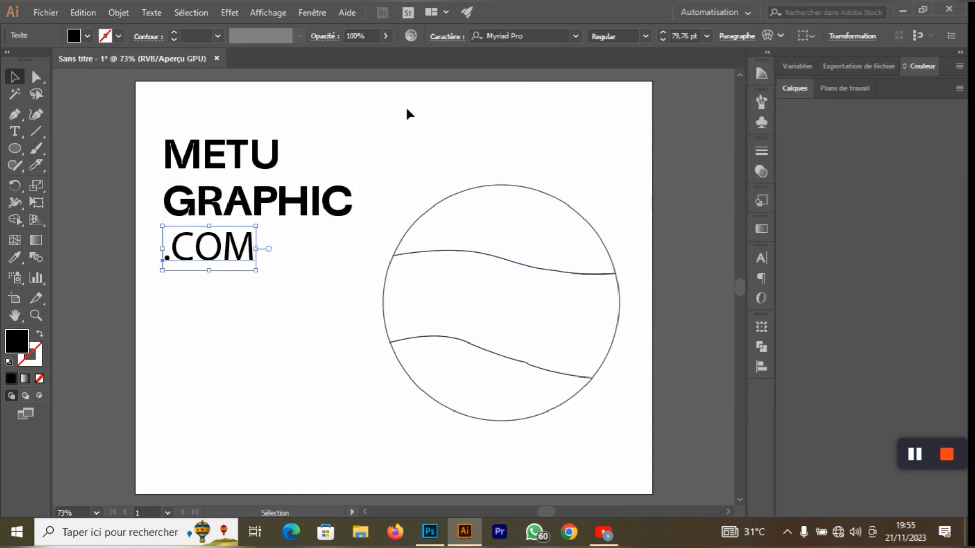
left_click(541, 39)
key("BackSpace")
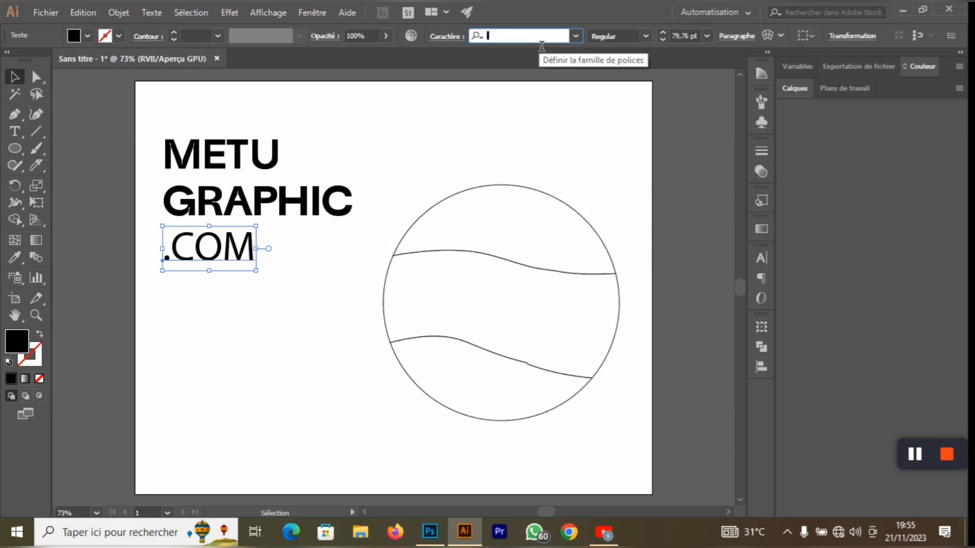
type("TRAP")
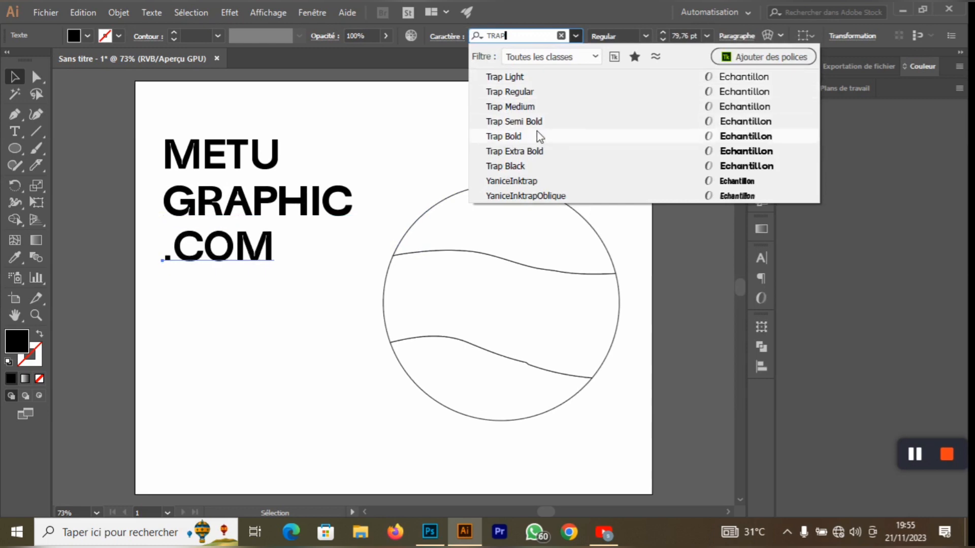
left_click(547, 138)
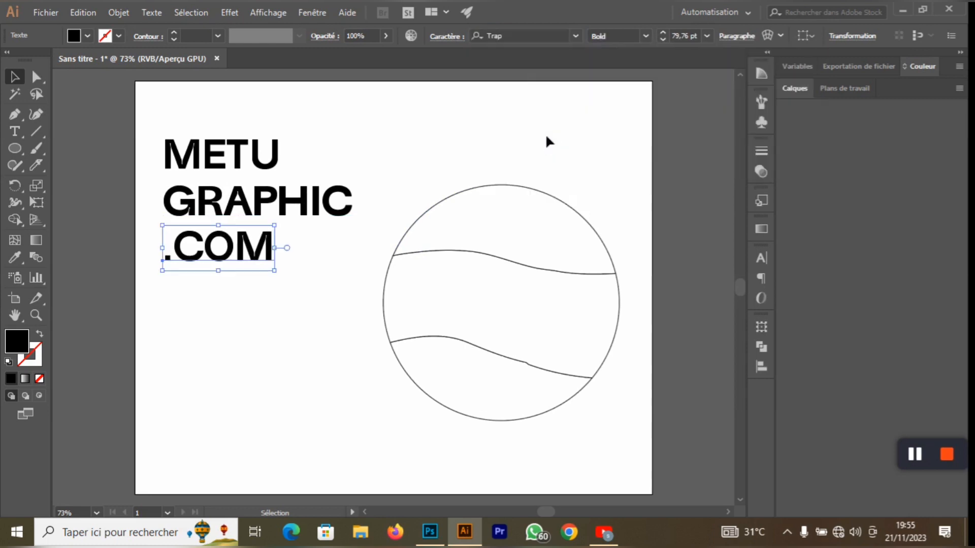
mouse_move(237, 159)
left_mouse_down()
mouse_move(259, 157)
mouse_move(468, 222)
mouse_move(494, 219)
mouse_move(237, 153)
left_mouse_up()
left_click_drag(528, 274, 448, 317)
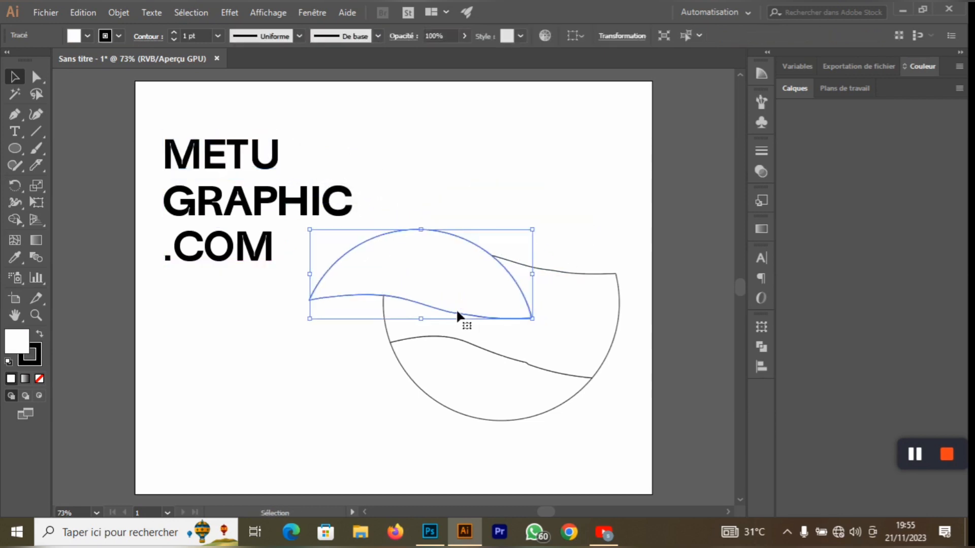
key("ctrl+z")
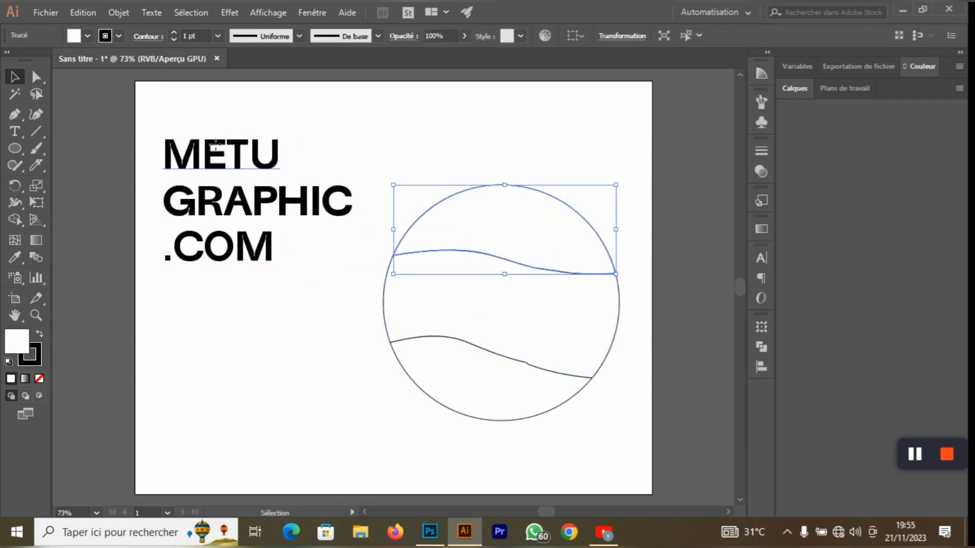
Step: Move METU into the circle's upper band, GRAPHIC into the middle band and .COM into the lower band
left_click_drag(217, 142, 495, 224)
left_click_drag(227, 206, 467, 303)
left_click_drag(231, 248, 488, 381)
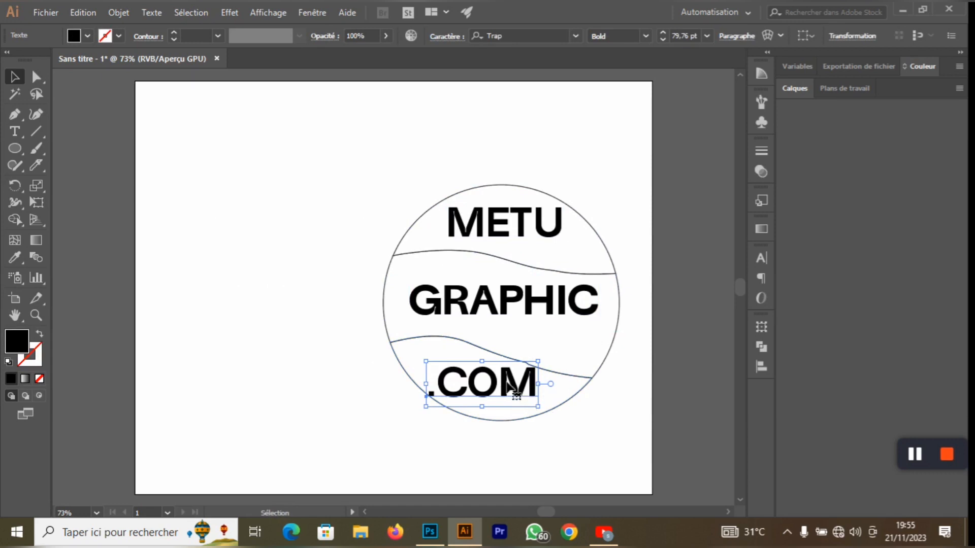
Step: Move the circle's bands and the three words together to the middle of the artboard
left_click_drag(360, 177, 687, 489)
left_click_drag(512, 371, 438, 351)
left_click(582, 328)
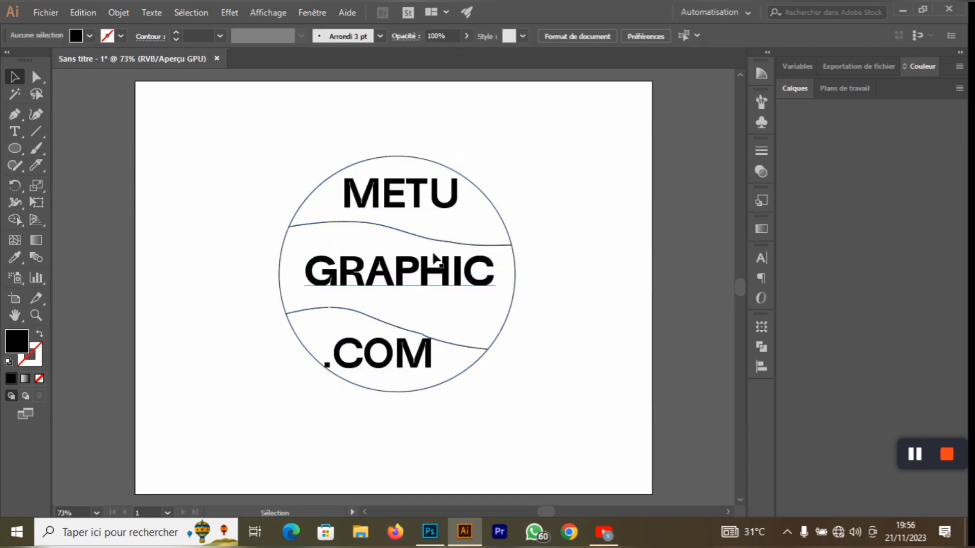
Step: Send the METU, GRAPHIC and .COM texts to the back, behind the circle's bands
left_click(378, 195)
right_click(378, 195)
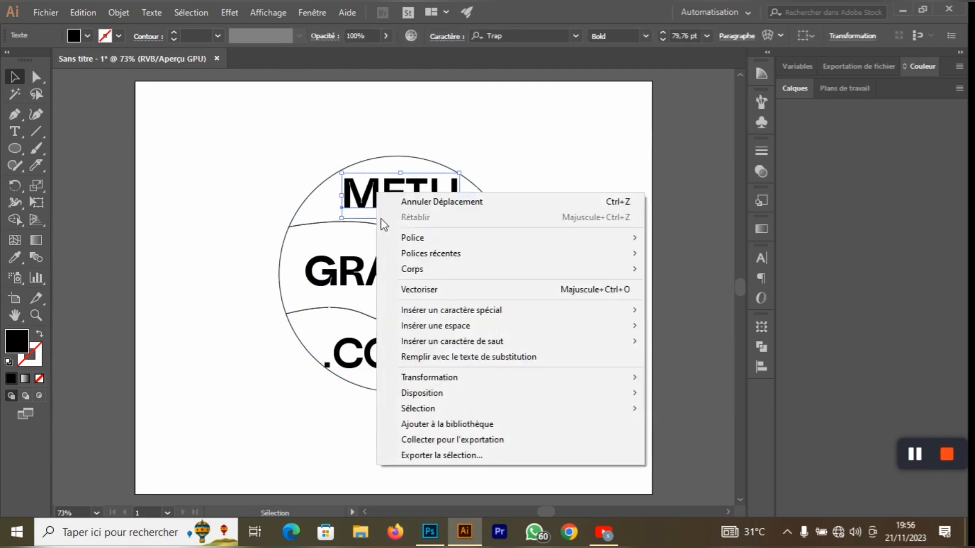
mouse_move(420, 396)
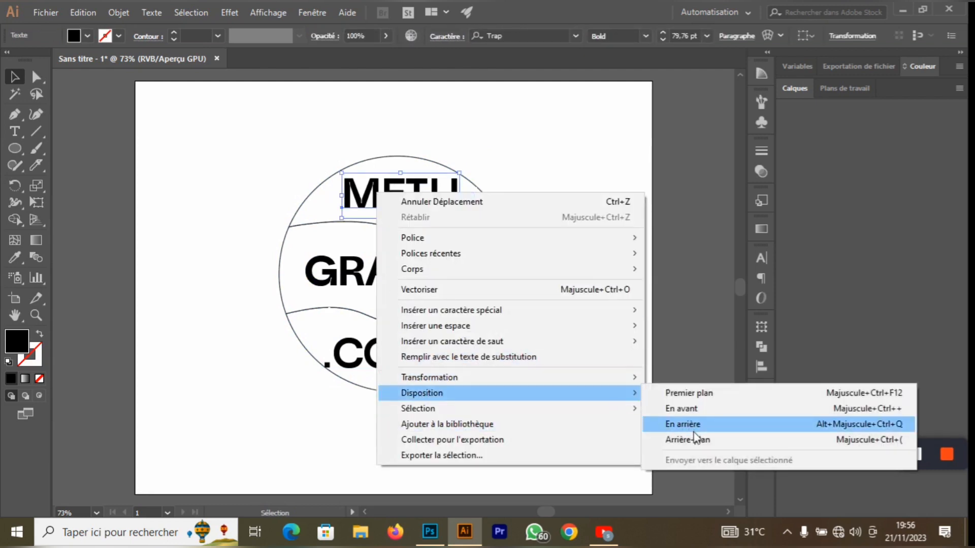
left_click(691, 439)
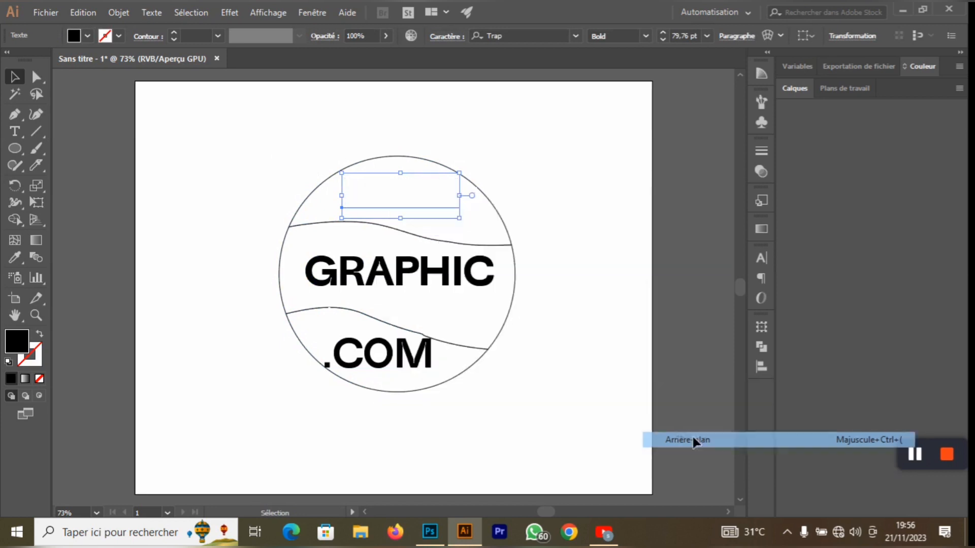
left_click(356, 272)
right_click(351, 265)
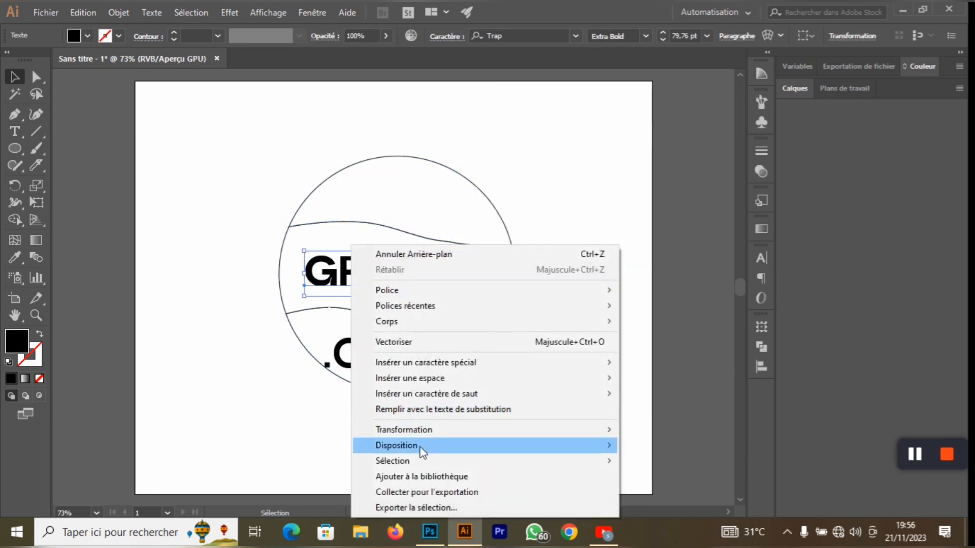
mouse_move(450, 456)
left_click(672, 491)
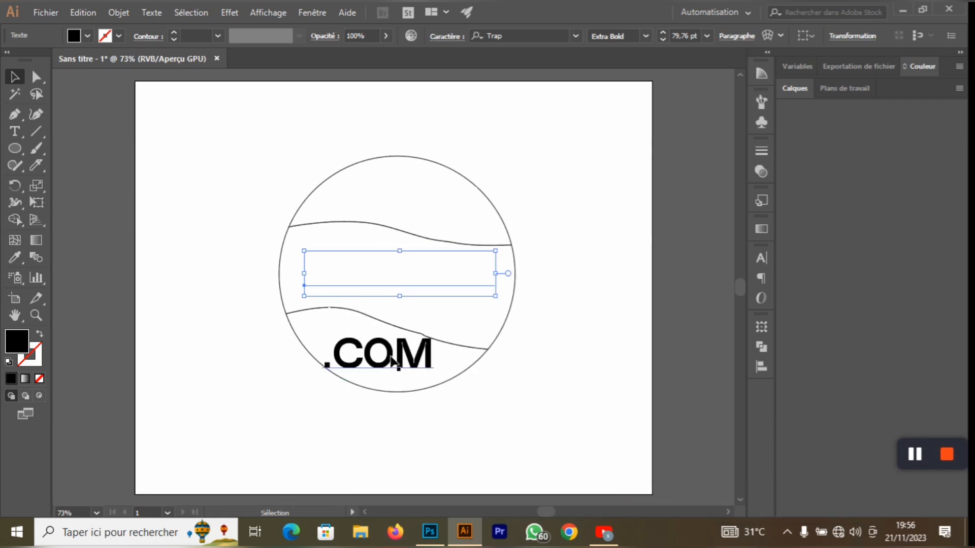
right_click(390, 355)
mouse_move(435, 283)
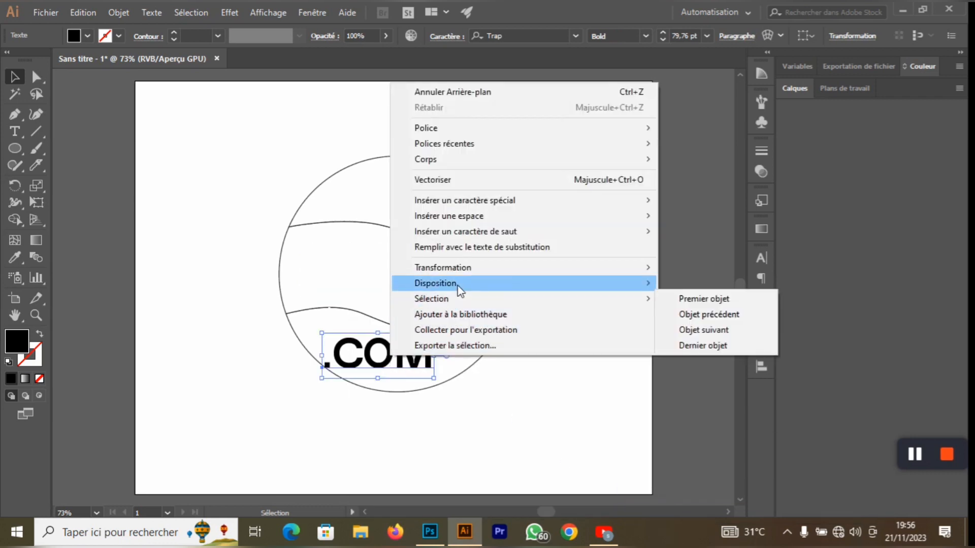
left_click(701, 330)
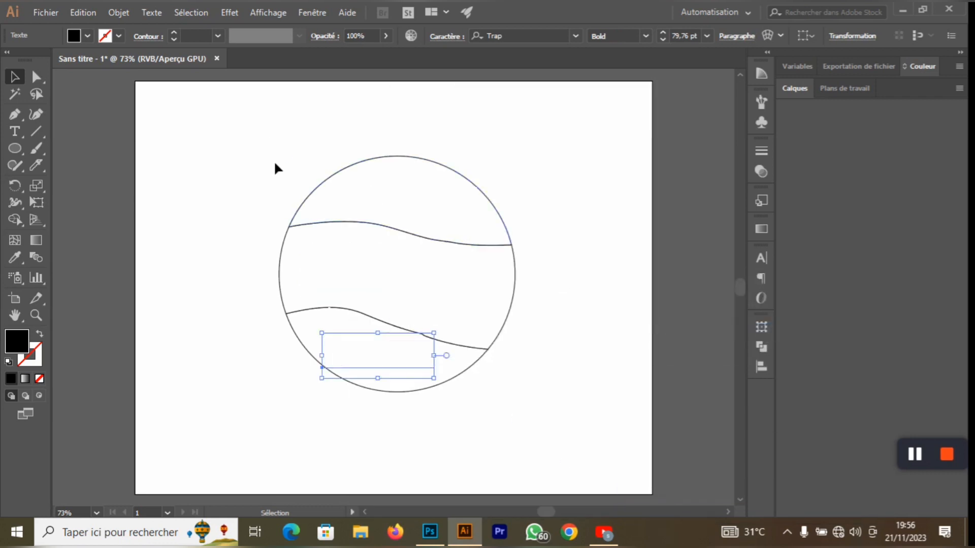
Step: Warp the METU text to the circle's upper band with an envelope distortion made from the top object
left_click_drag(413, 194, 501, 208)
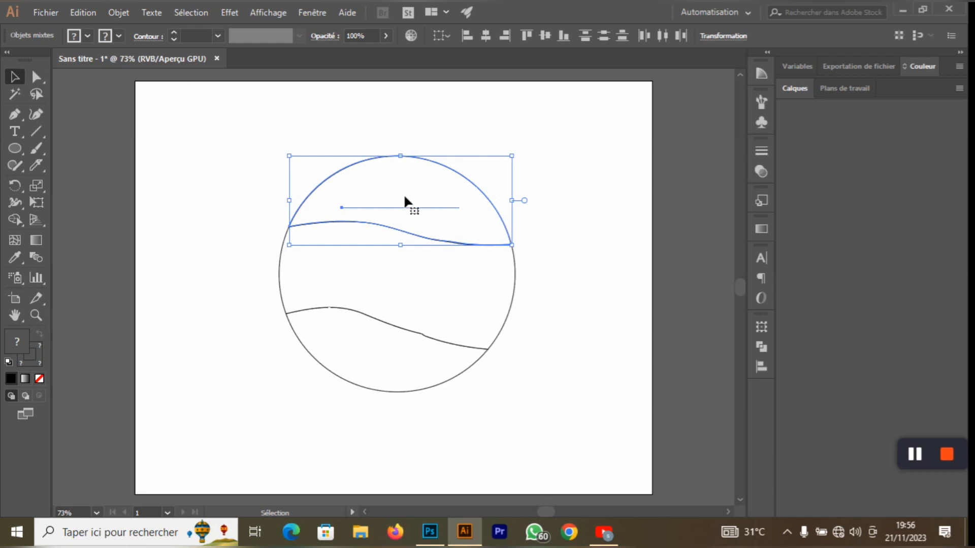
left_click(114, 11)
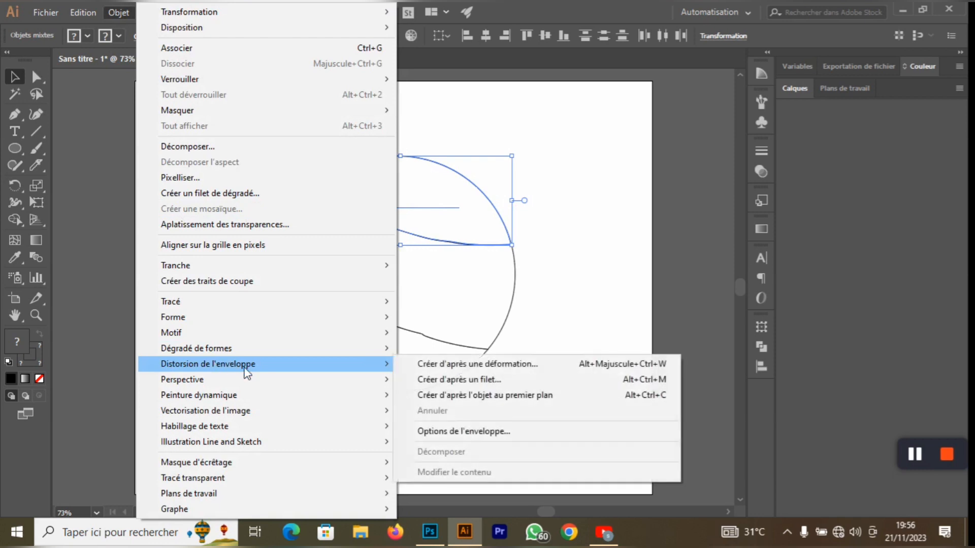
mouse_move(243, 367)
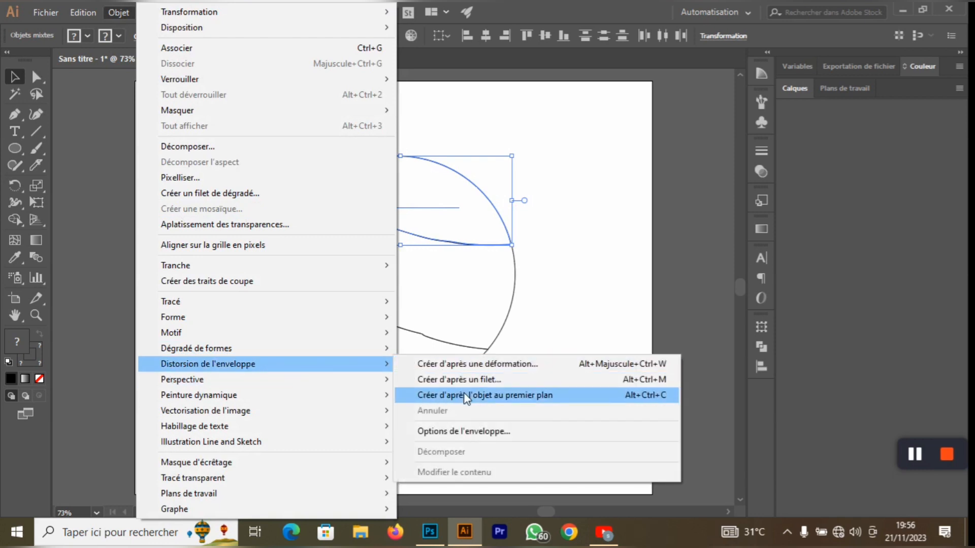
left_click(480, 398)
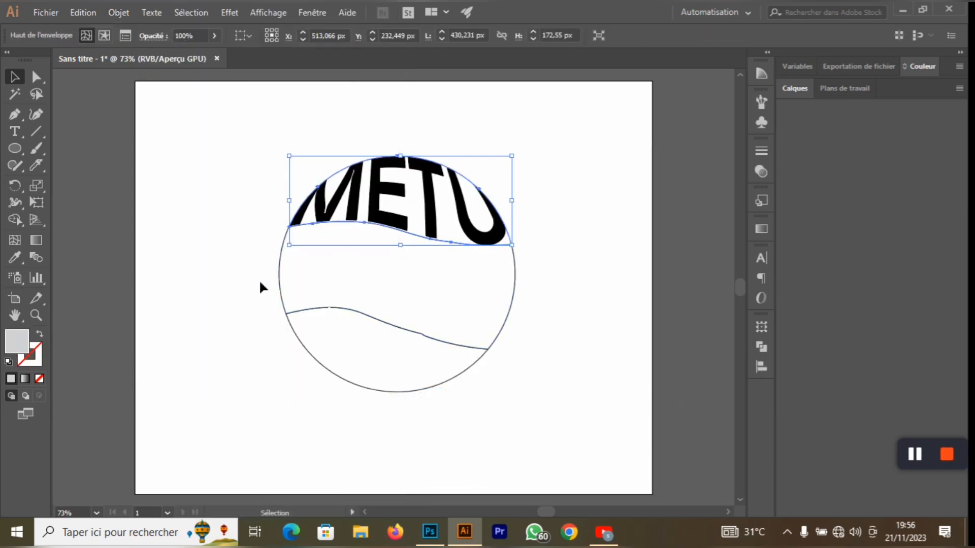
Step: Warp the GRAPHIC text to the circle's middle band with an envelope distortion made from the top object
left_click_drag(245, 258, 450, 287)
left_click(114, 11)
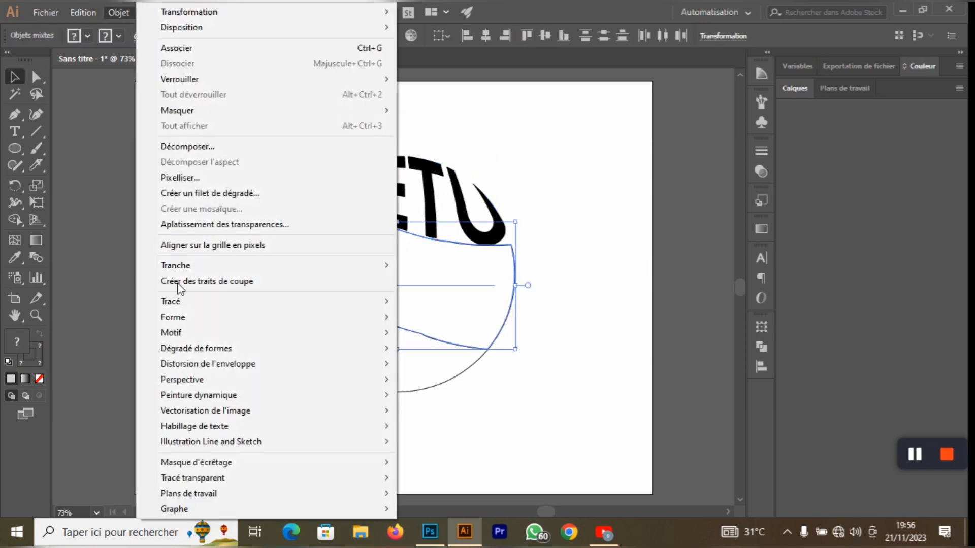
mouse_move(375, 364)
left_click(505, 398)
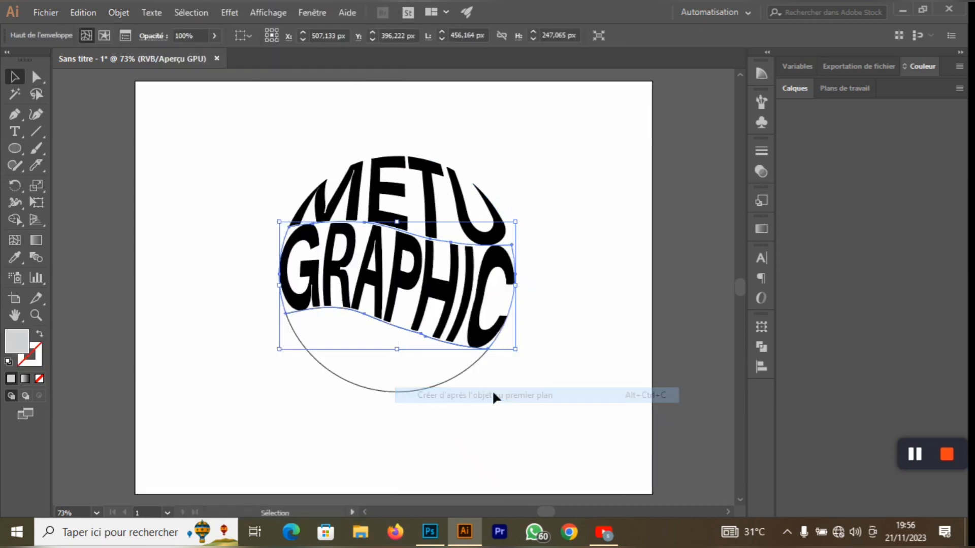
Step: Warp the .COM text to the circle's lower band with an envelope distortion made from the top object
left_click(445, 376)
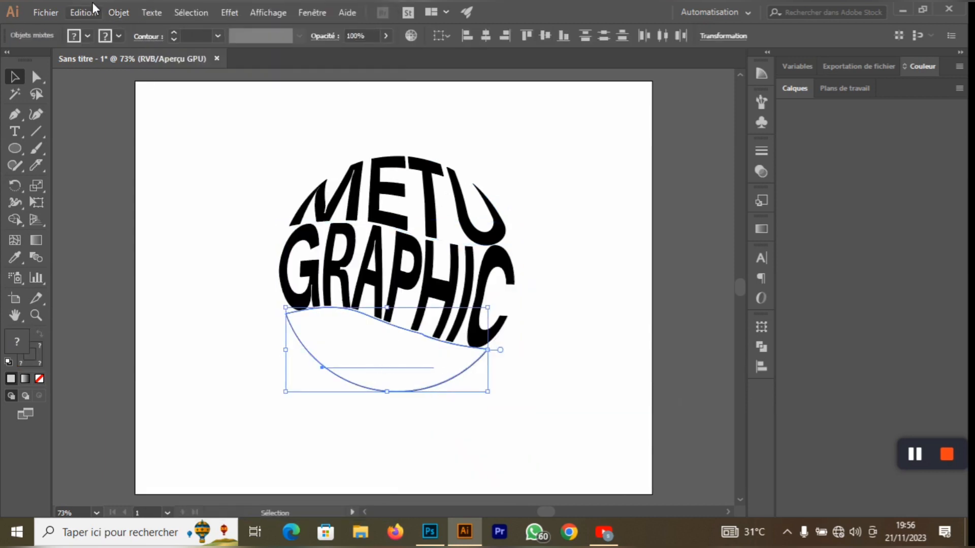
left_click(118, 12)
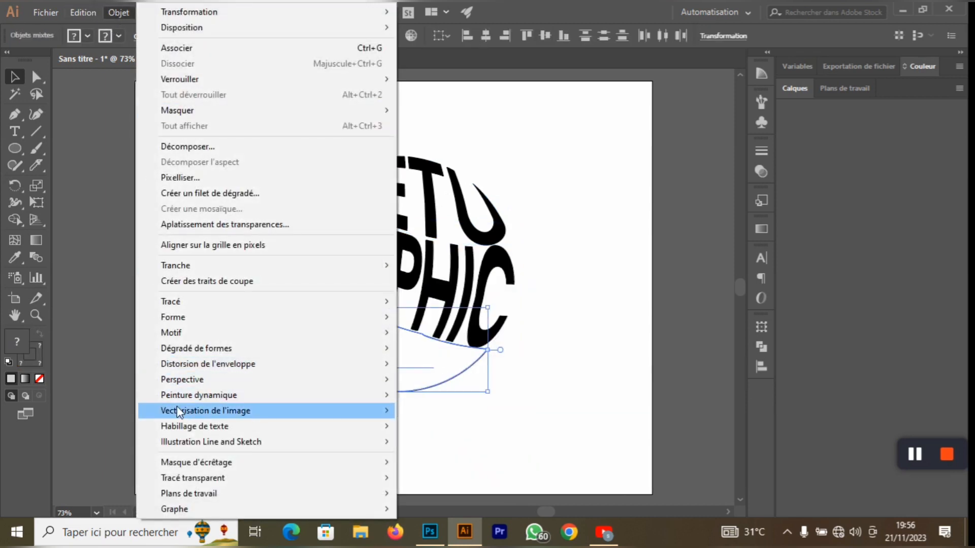
mouse_move(220, 364)
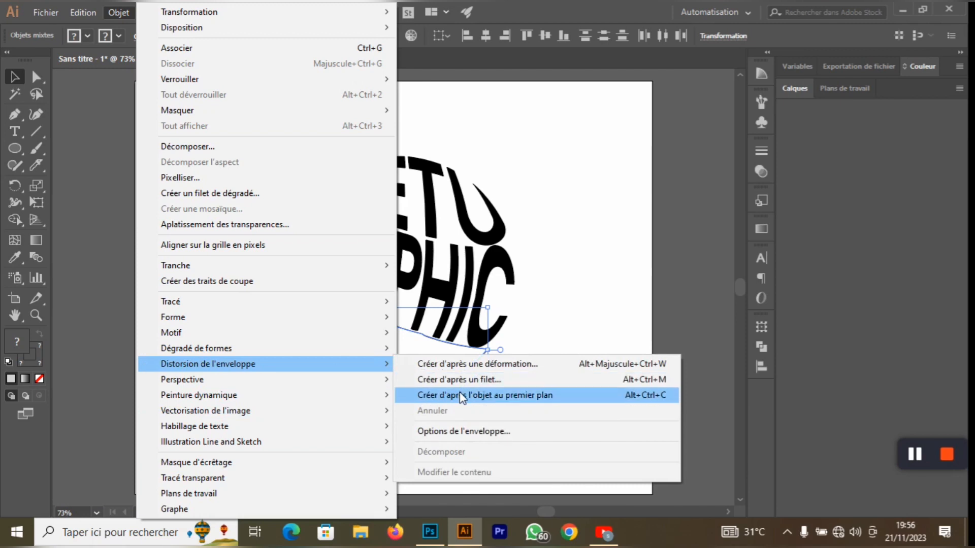
left_click(460, 396)
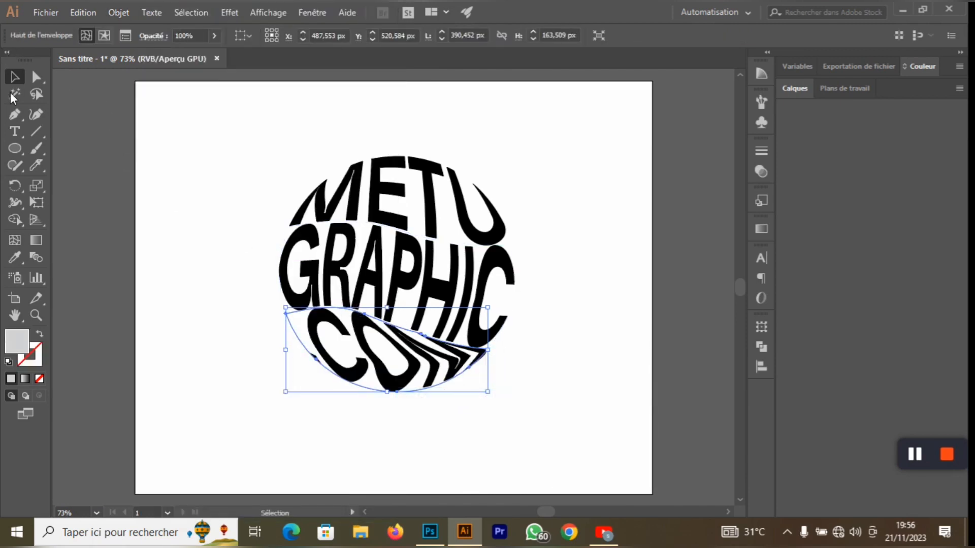
left_click(555, 364)
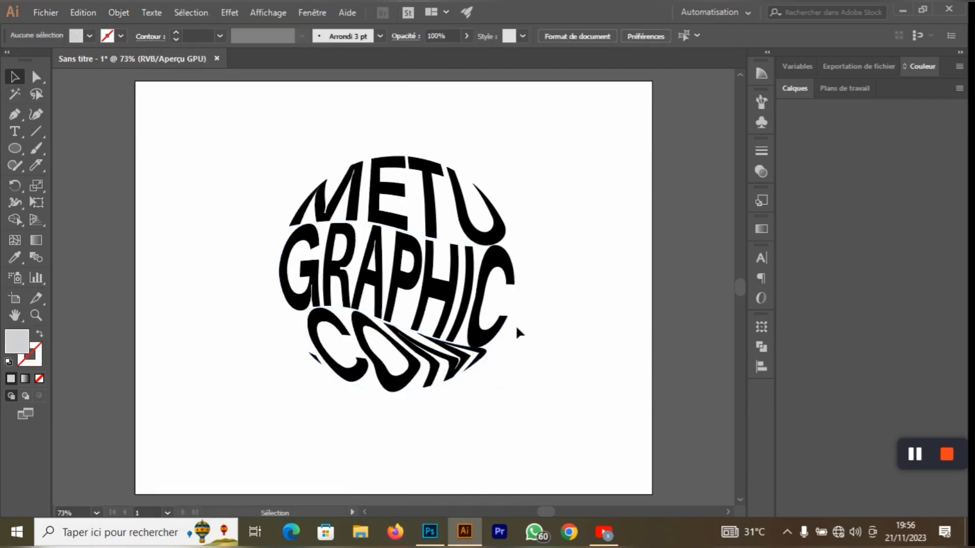
Step: Move the three warped words together slightly down and to the left on the artboard
left_click_drag(274, 158, 434, 406)
left_click(562, 379)
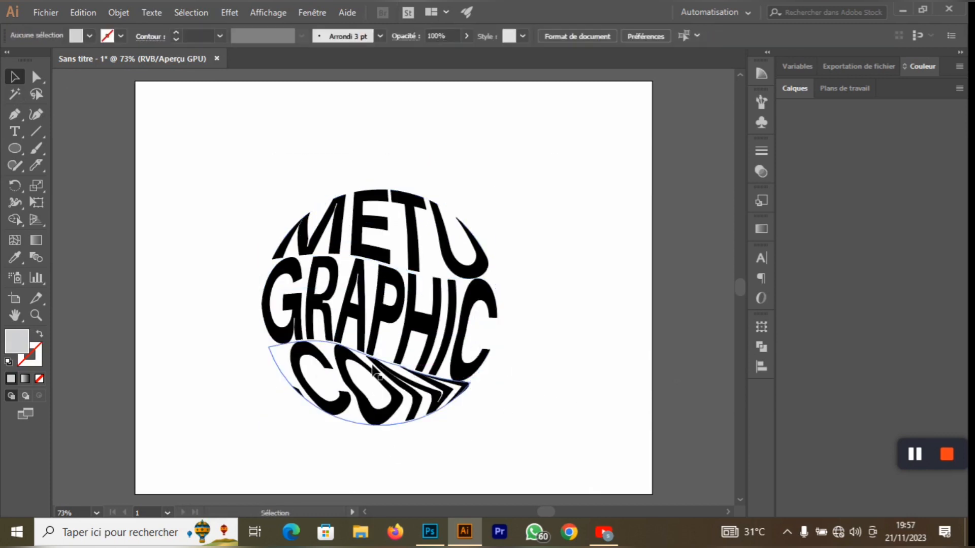
left_click_drag(373, 337, 396, 338)
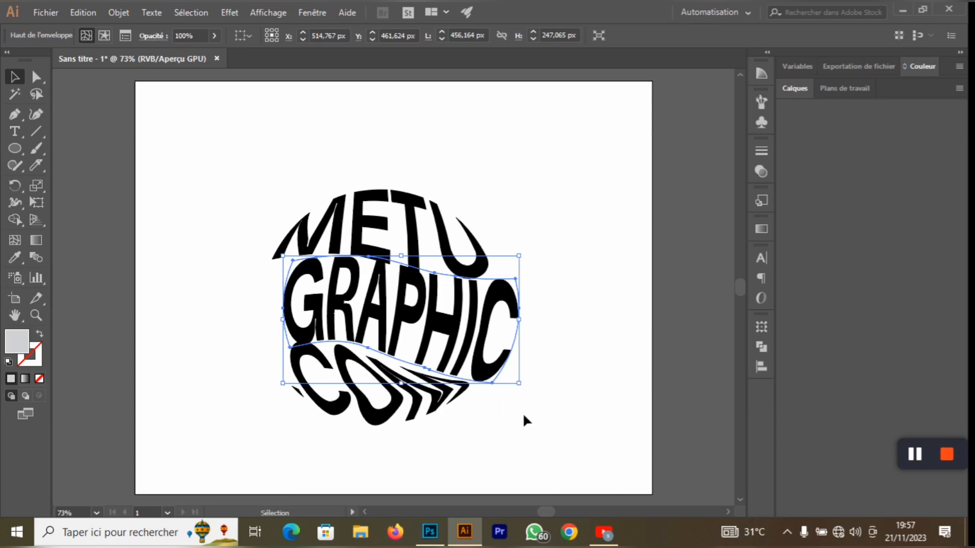
key("ctrl+z")
left_click(556, 374)
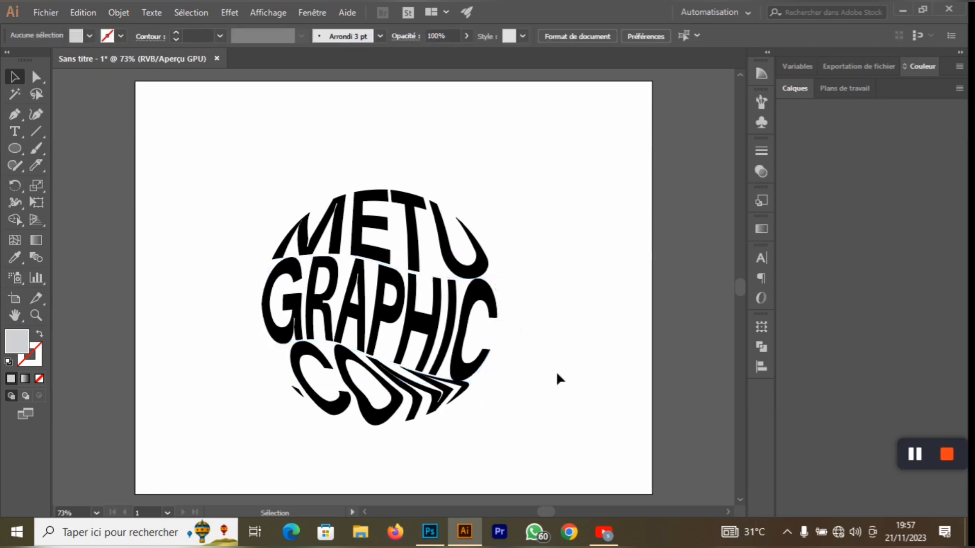
Step: Move the three warped words up to the artboard's vertical centre and expand their object and fill
left_click_drag(235, 200, 490, 382)
left_click_drag(420, 393, 423, 374)
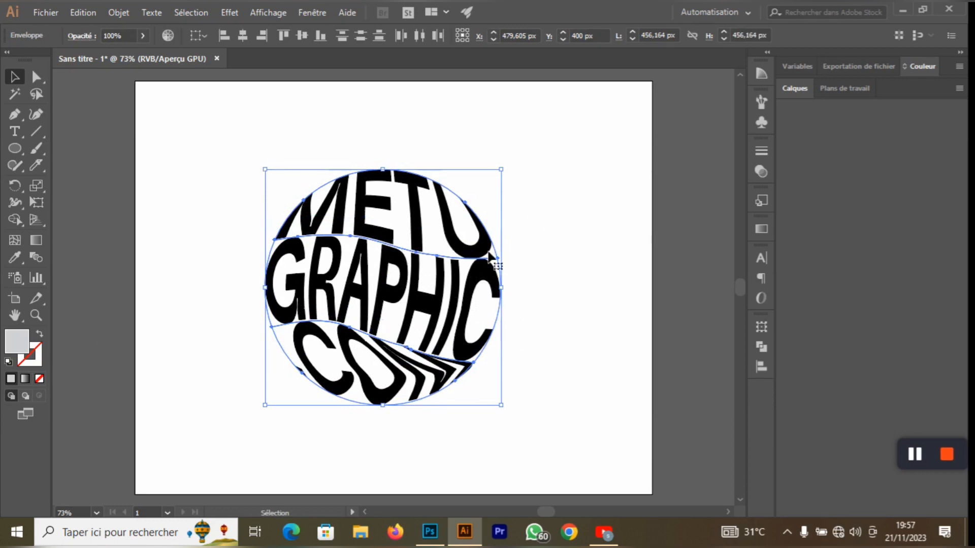
left_click(116, 13)
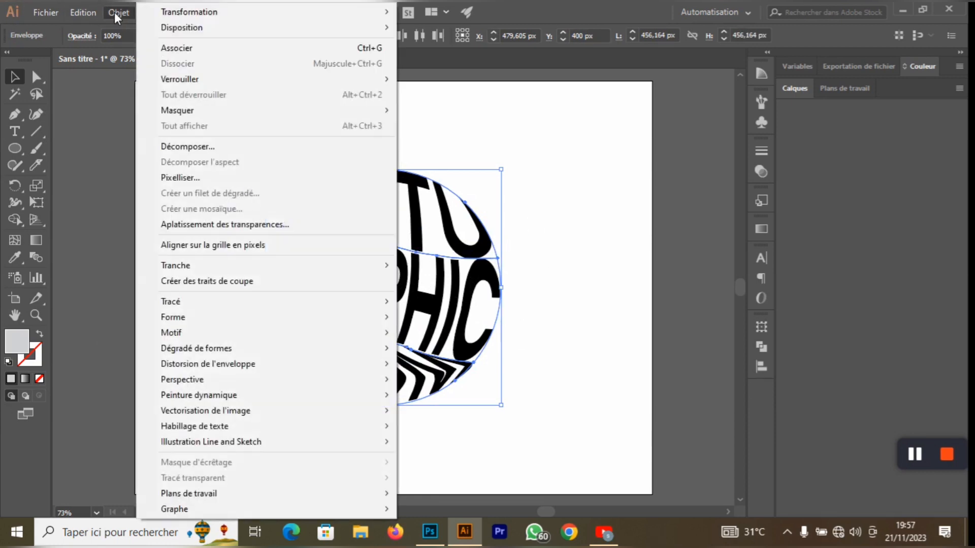
left_click(188, 147)
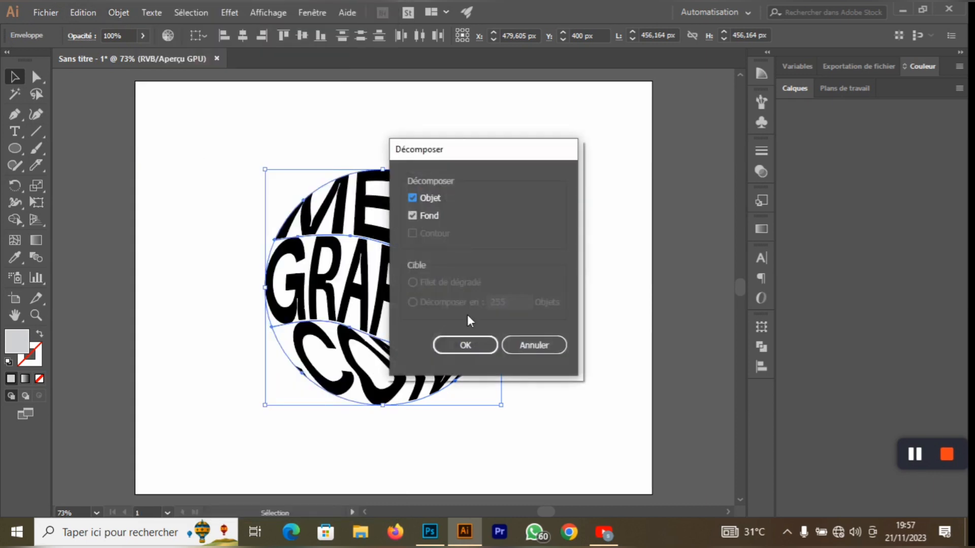
left_click(452, 345)
left_click(530, 261)
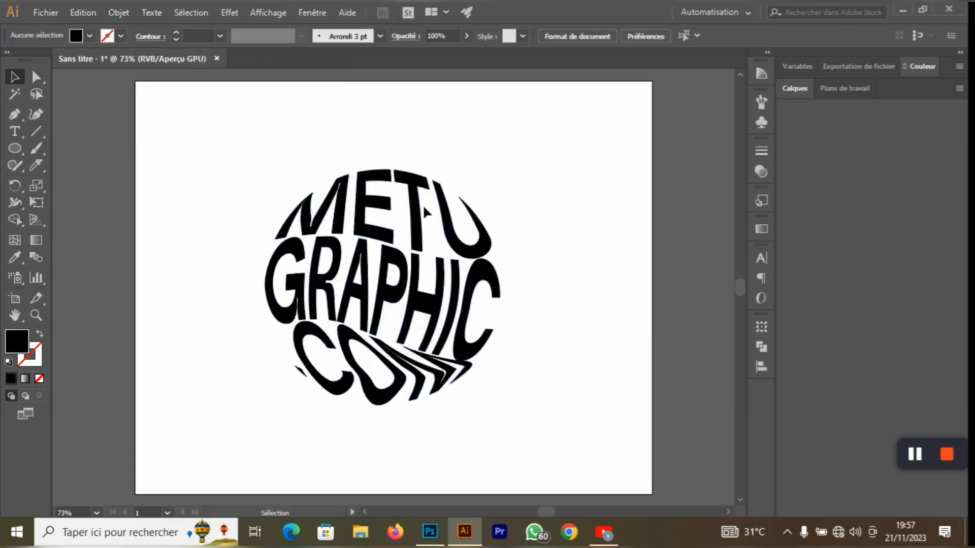
Step: Fill the warped METU lettering with red
left_click(417, 223)
left_click(87, 36)
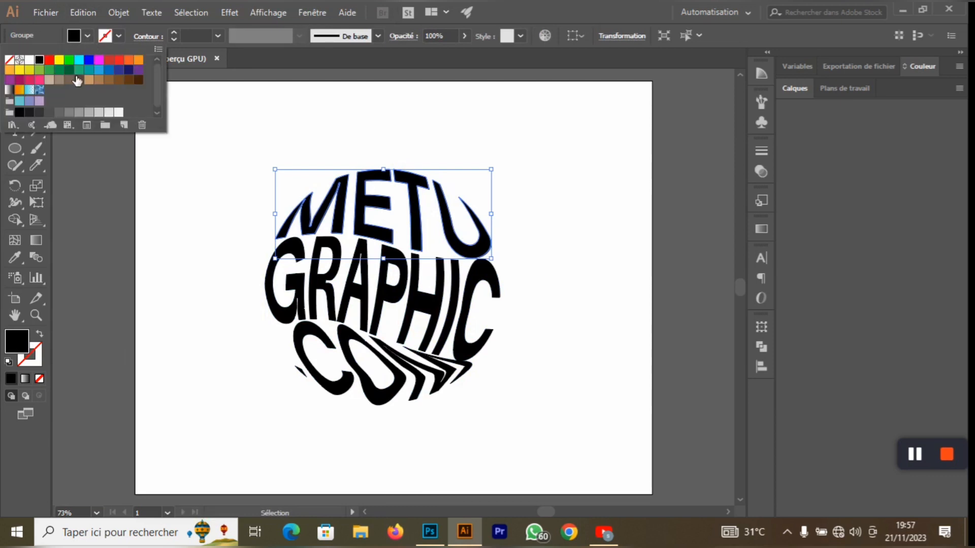
left_click(50, 59)
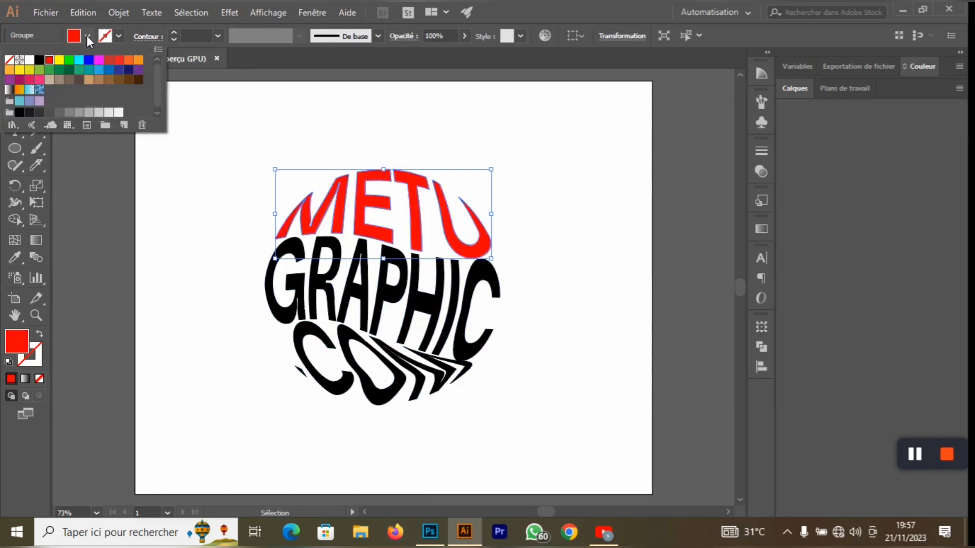
Step: Fill the warped METU lettering with black to match the other two words
left_click(327, 279)
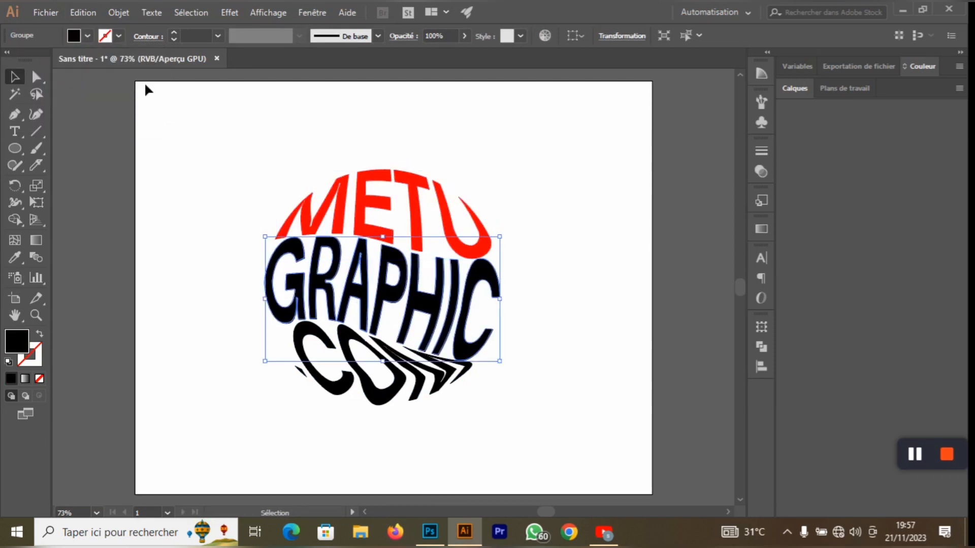
left_click(325, 208)
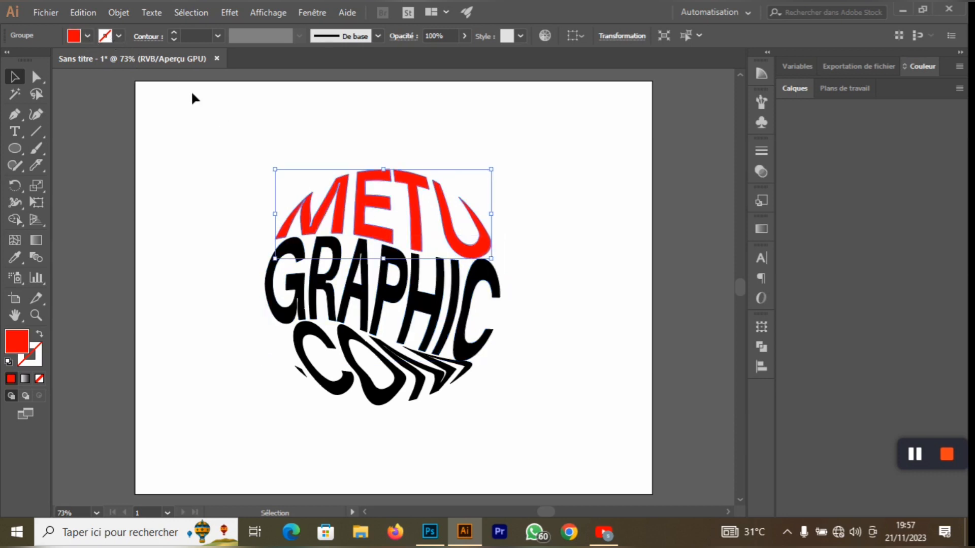
left_click(87, 35)
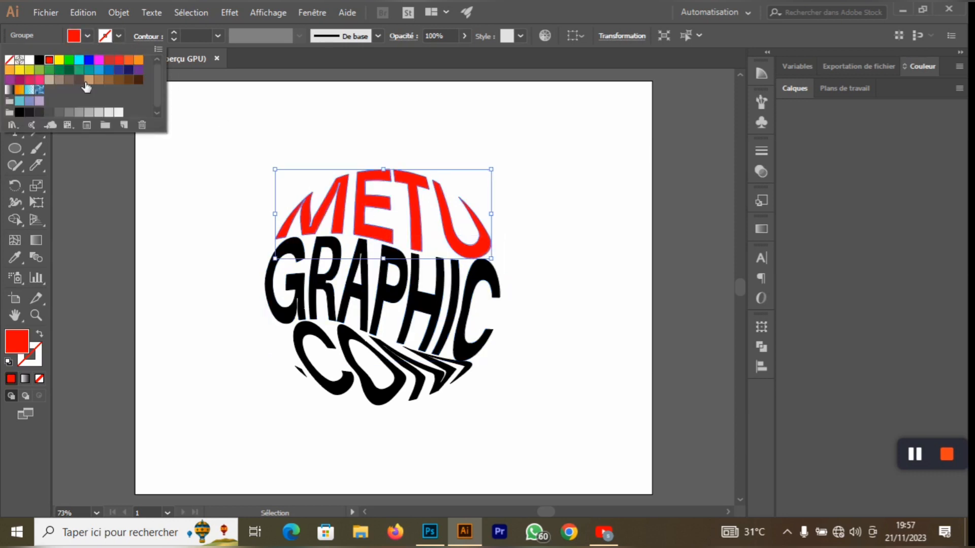
left_click(39, 60)
left_click(87, 37)
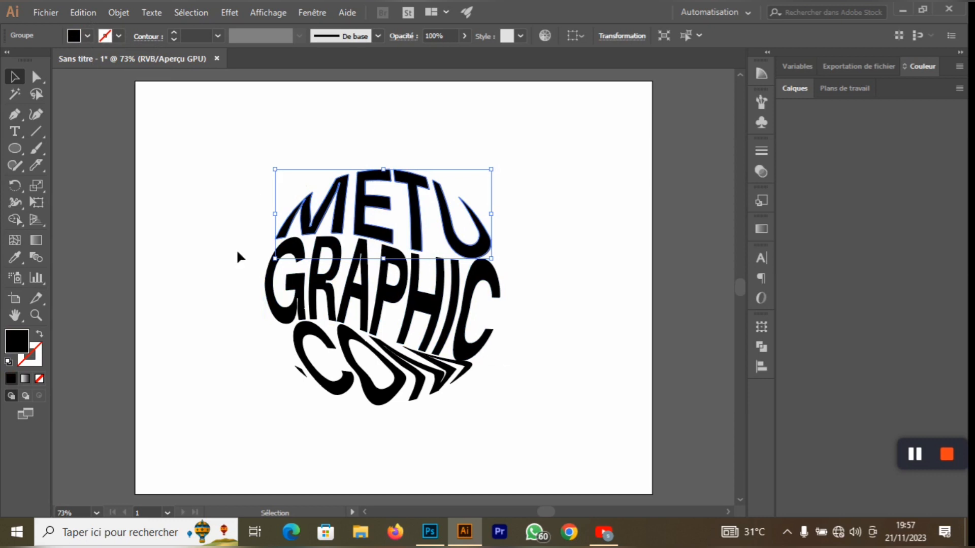
Step: Group the three warped words and move the group slightly down on the artboard
left_click_drag(223, 147, 503, 390)
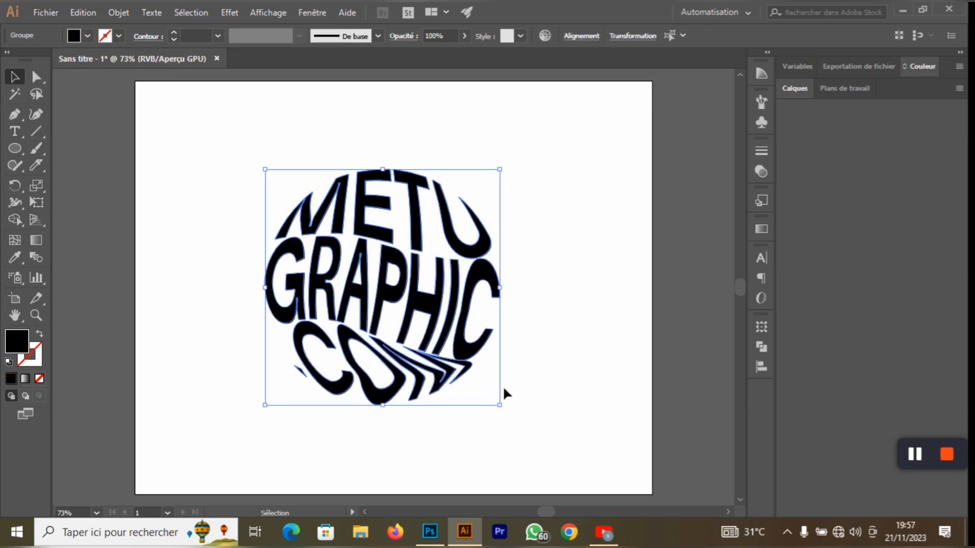
left_click(557, 321)
left_click_drag(475, 276, 474, 288)
left_click(556, 287)
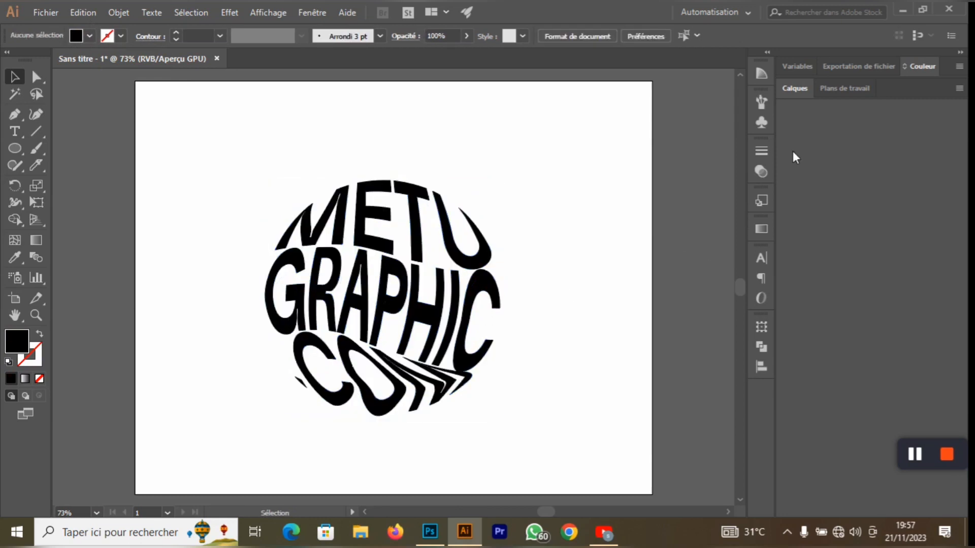
Step: Examine the contents of Calque 1 and the subgroups inside the lettering group
left_click(805, 87)
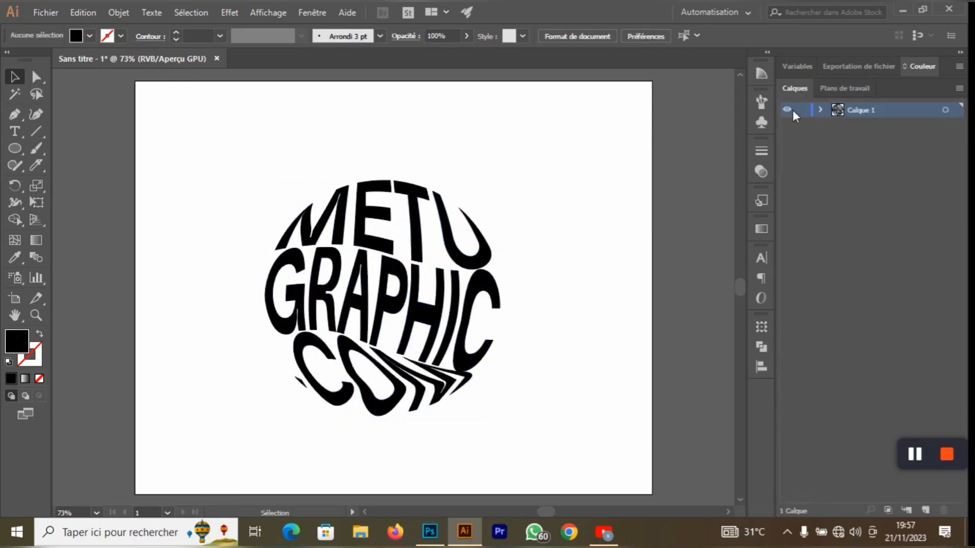
left_click(822, 109)
left_click(918, 125)
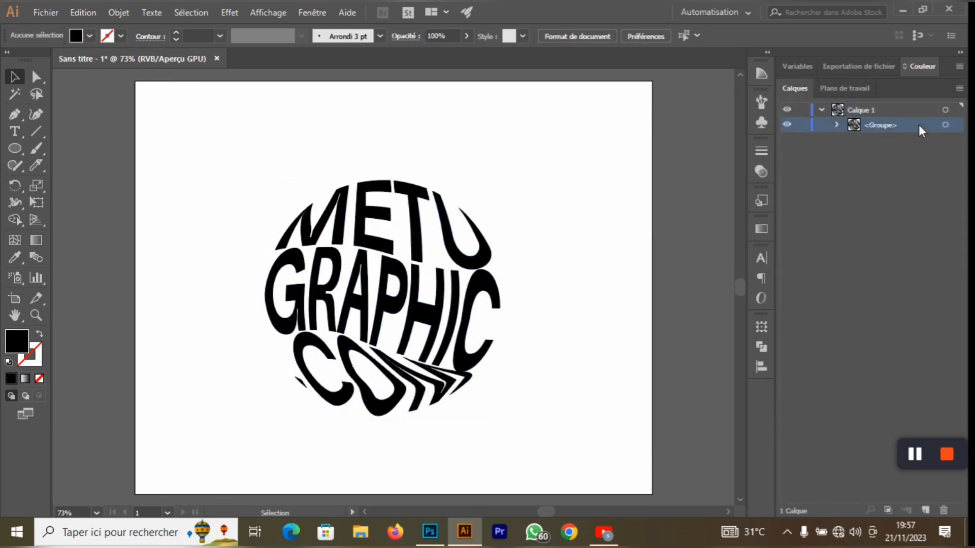
left_click(422, 247)
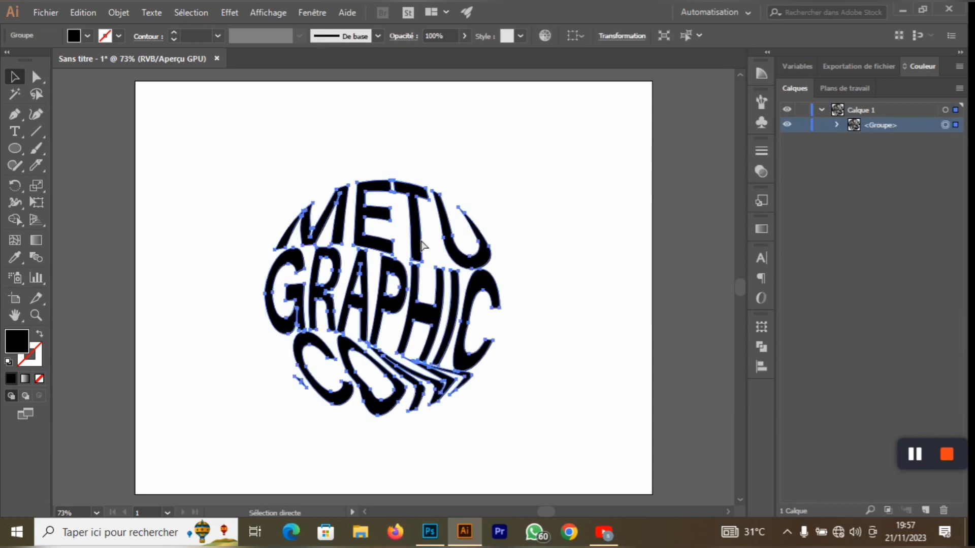
key("ctrl")
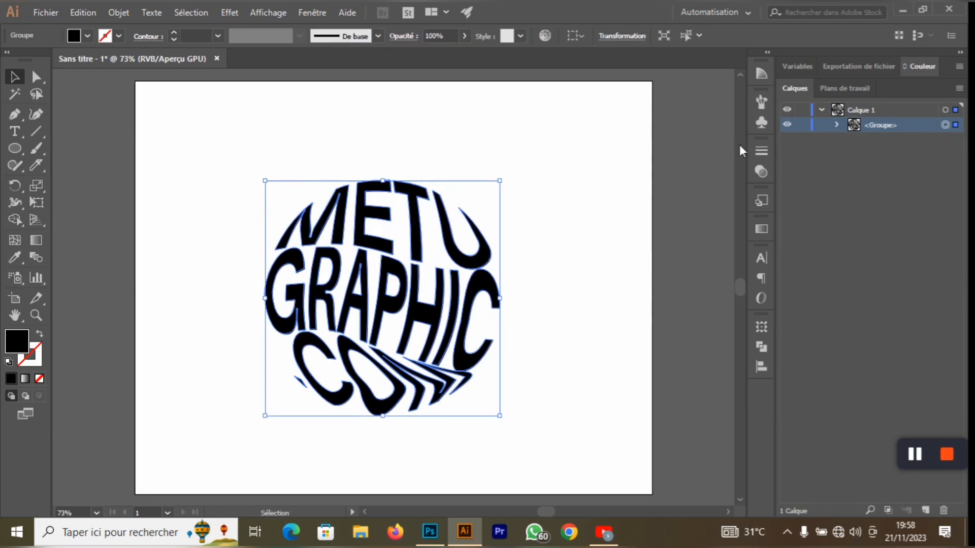
left_click(837, 124)
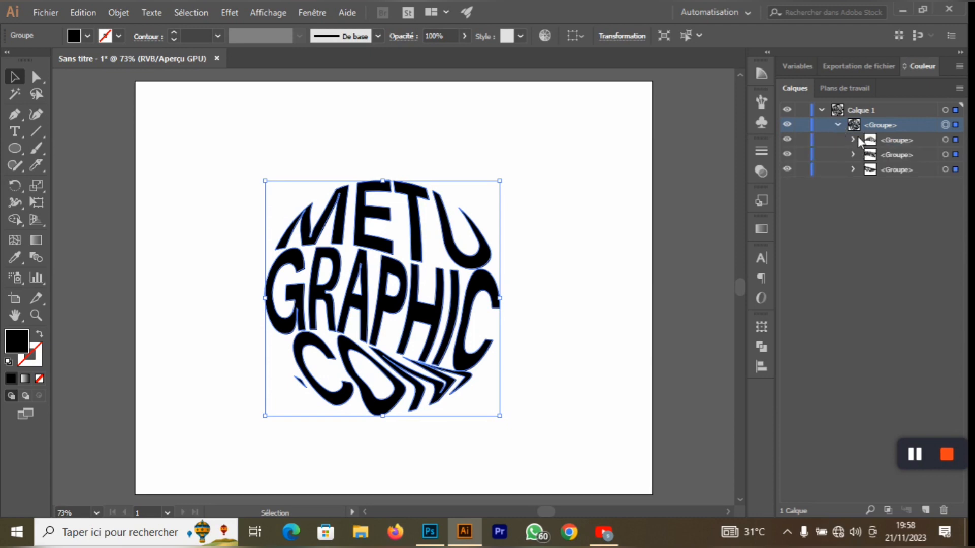
left_click(837, 124)
left_click(505, 276)
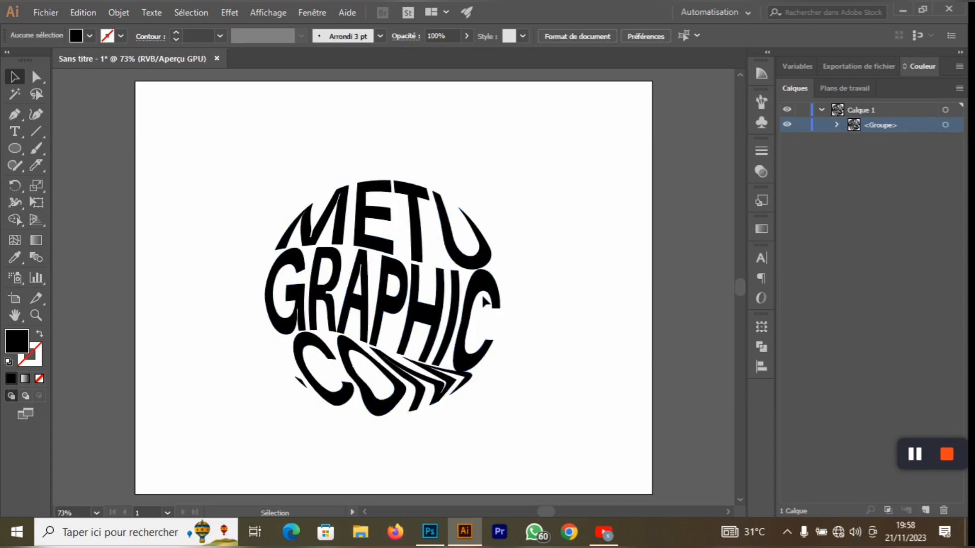
Step: Copy the lettering group and paste two duplicates in front at the same position
left_click_drag(495, 295, 531, 307)
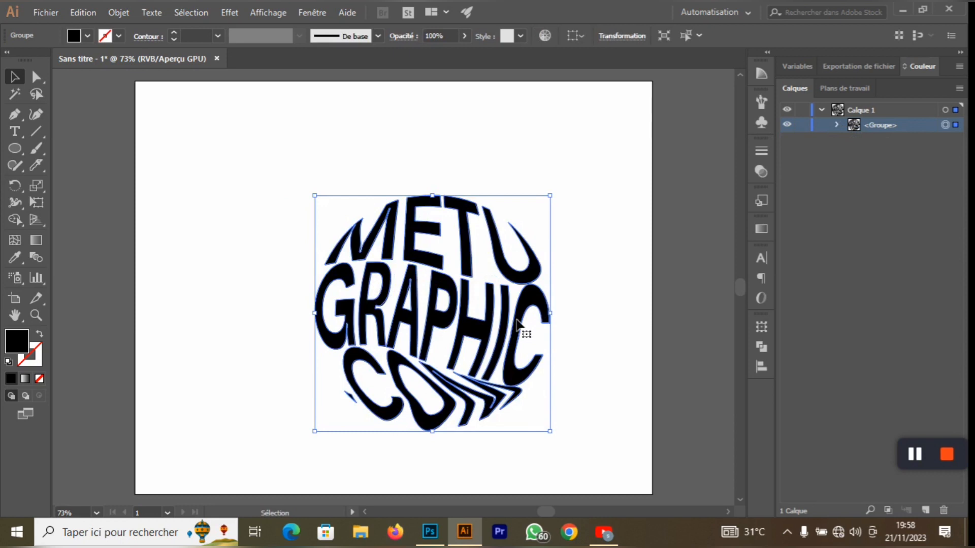
key("ctrl+z")
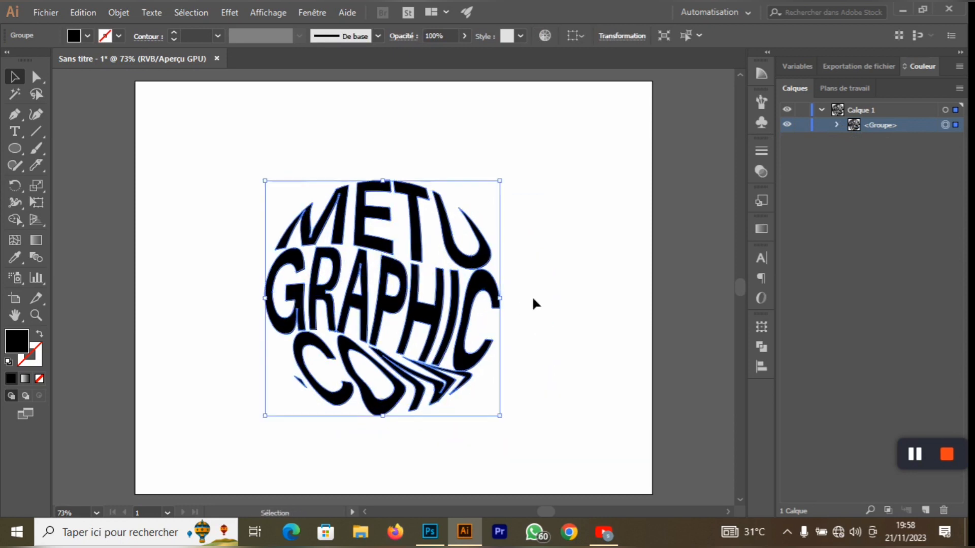
key("ctrl+c")
key("ctrl+f")
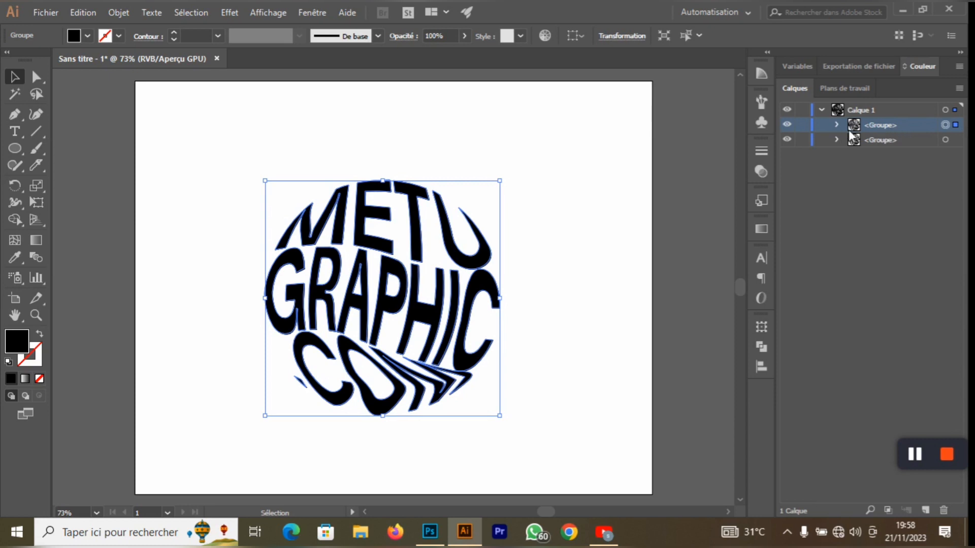
key("ctrl+f")
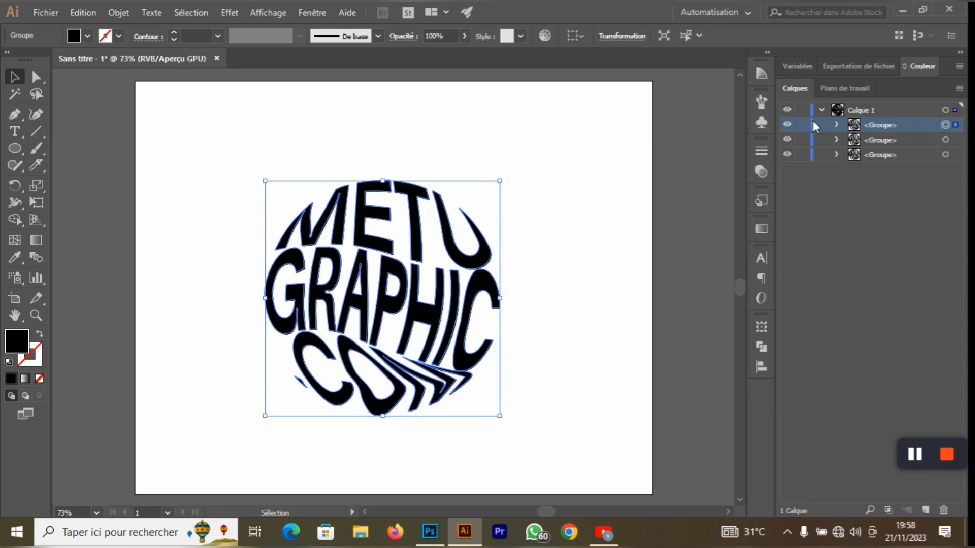
Step: Hide the topmost lettering group in Calque 1 and fill the middle group with bright red
left_click(786, 124)
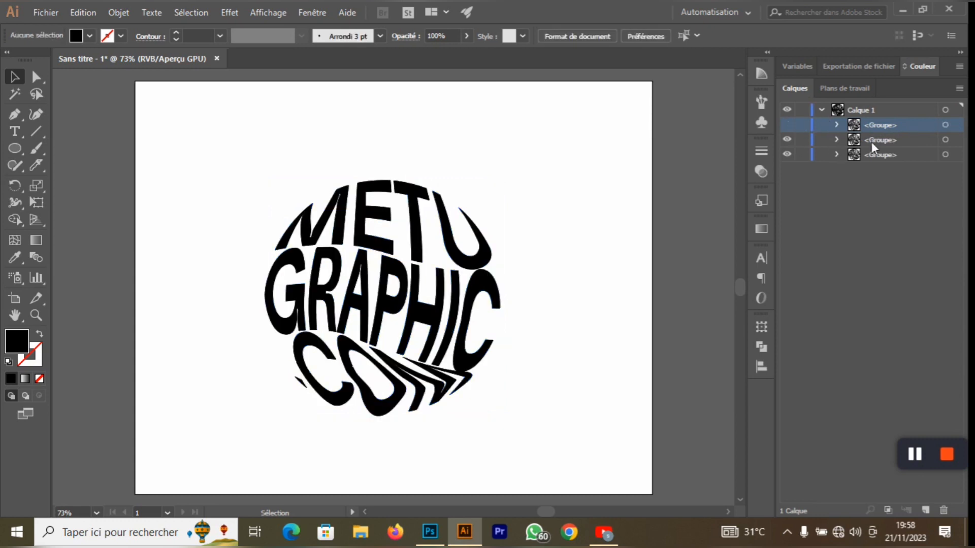
left_click(956, 140)
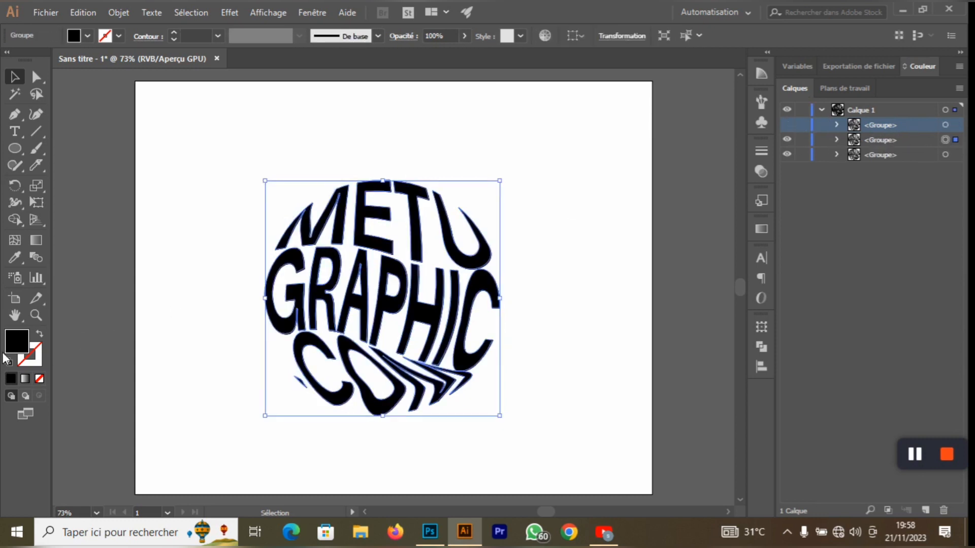
left_click(87, 37)
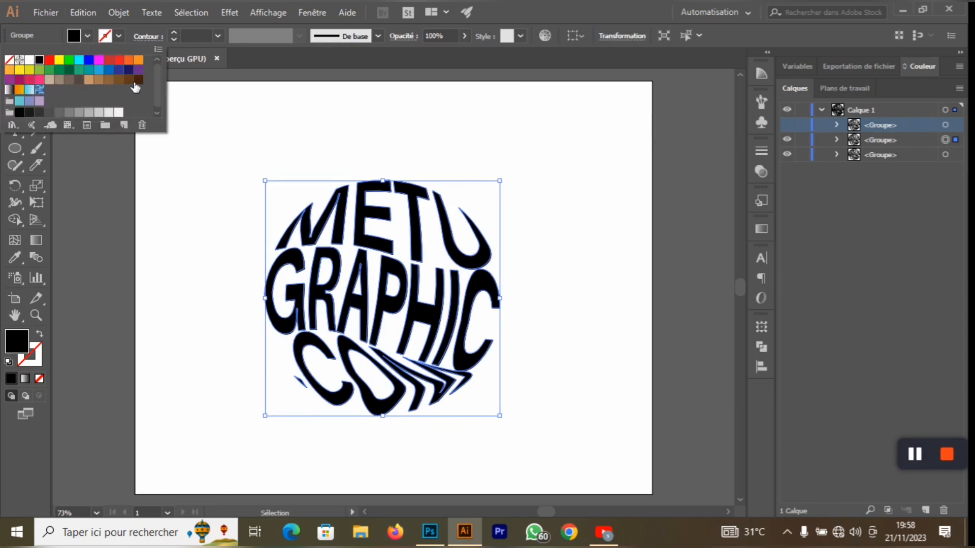
left_click(119, 61)
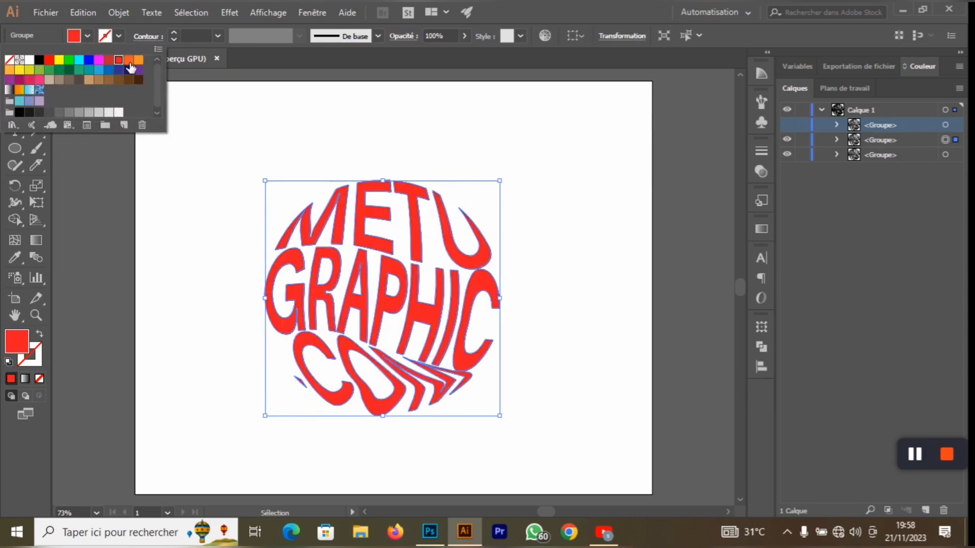
left_click(87, 34)
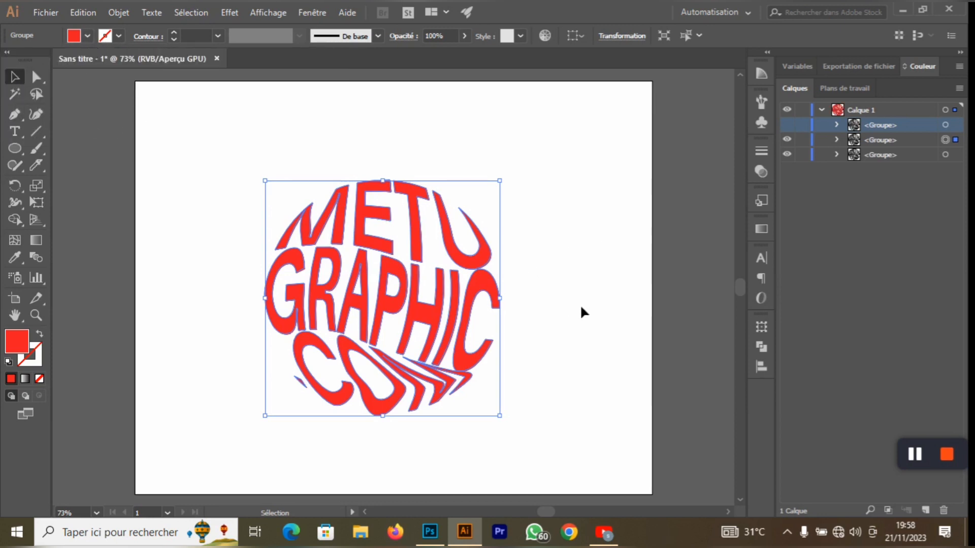
Step: Scale the bottommost black lettering group proportionally about its centre to roughly a third of its size
left_click(835, 140)
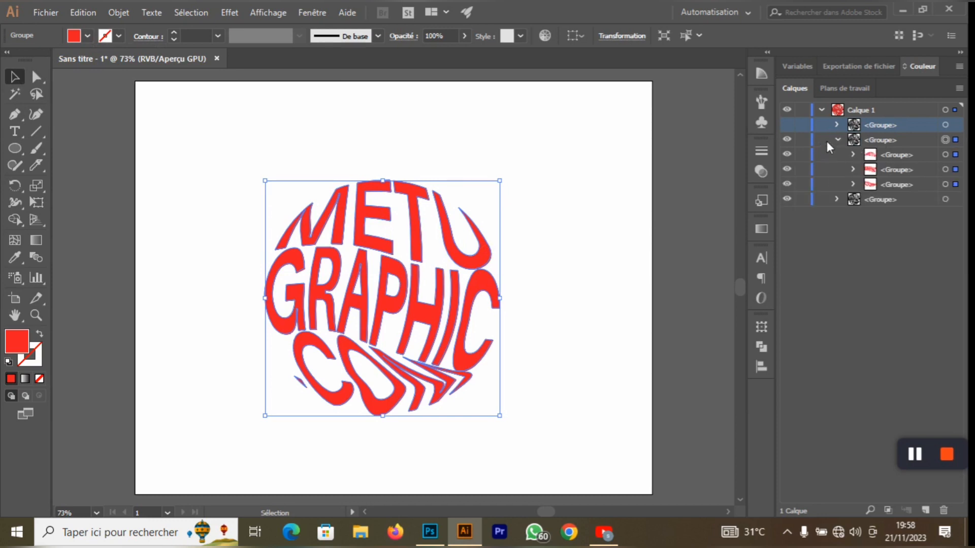
left_click(838, 140)
left_click(955, 155)
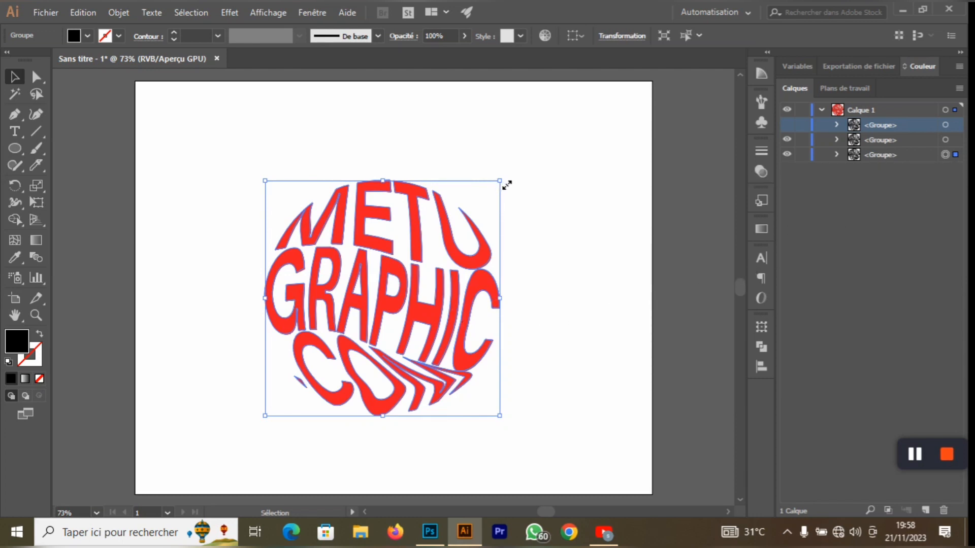
key("ctrl")
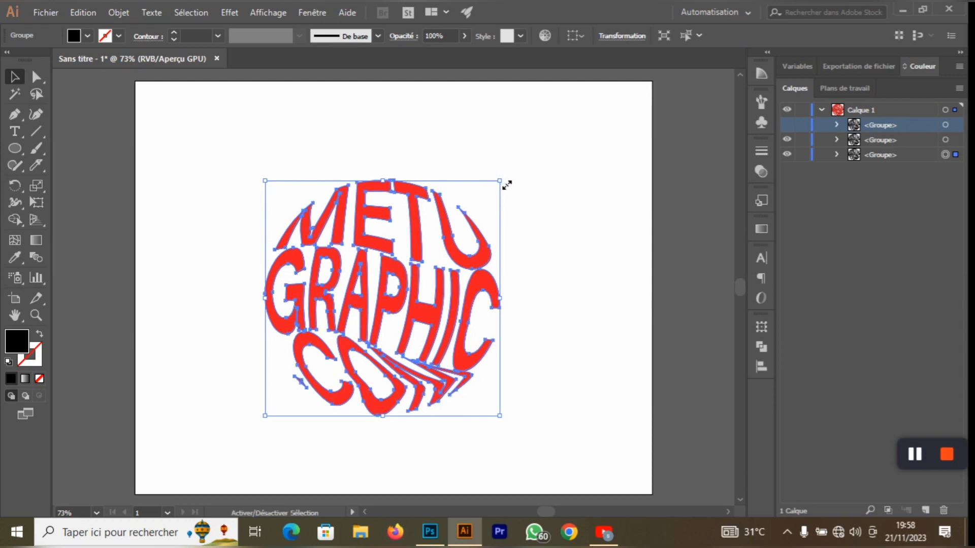
left_click_drag(500, 181, 450, 264)
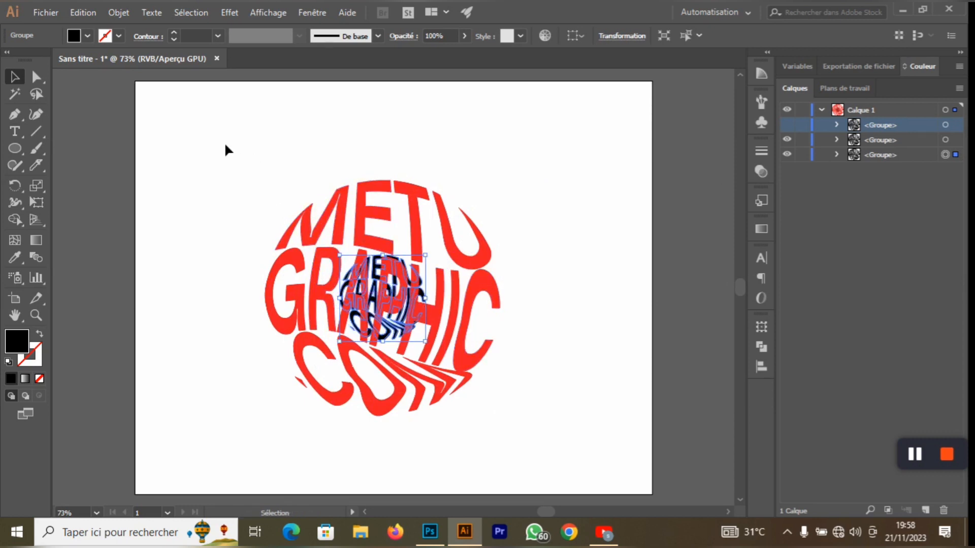
Step: Create a blend between the large red lettering group and the small black one
left_click_drag(220, 141, 560, 415)
left_click(117, 13)
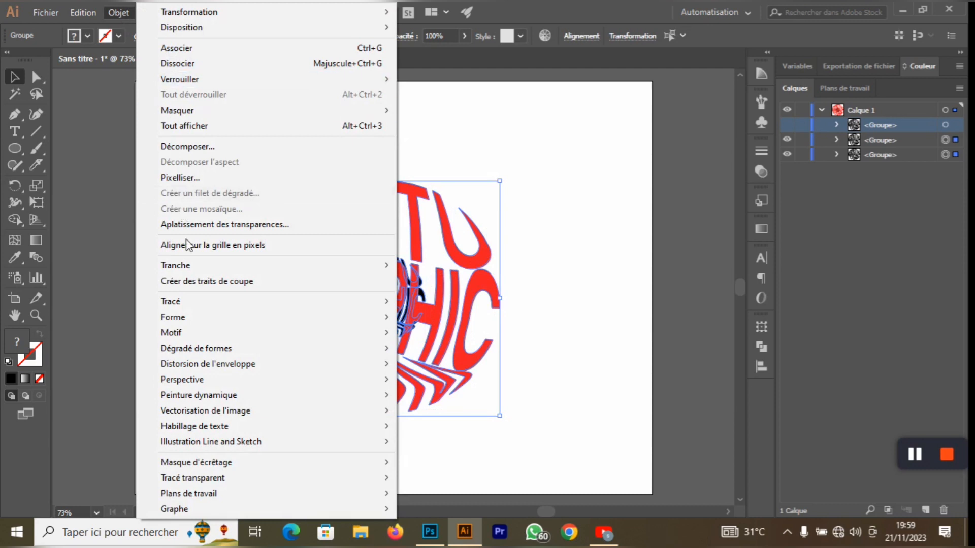
mouse_move(201, 355)
left_click(418, 347)
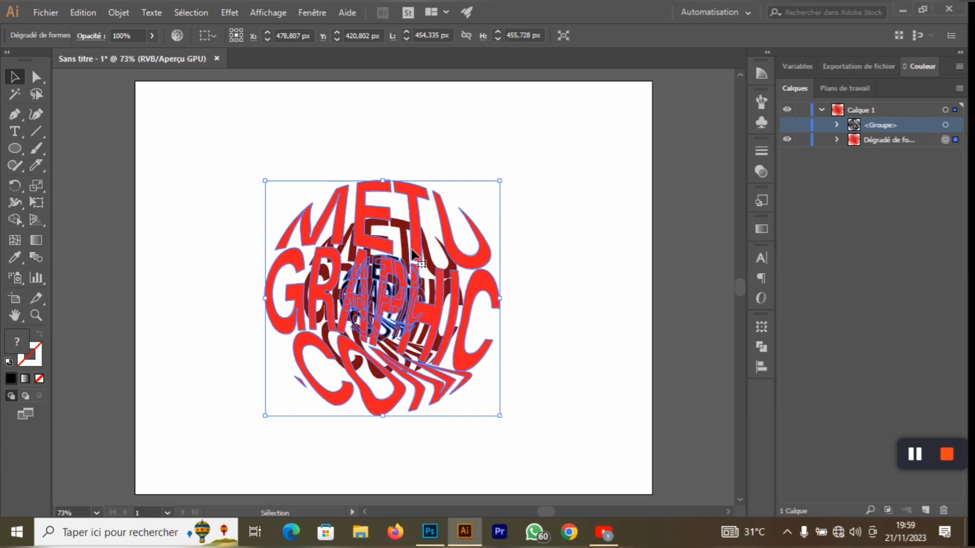
Step: Set the lettering blend's spacing to 500 steps (Etapes) with preview on, and deselect the artwork
left_click(120, 14)
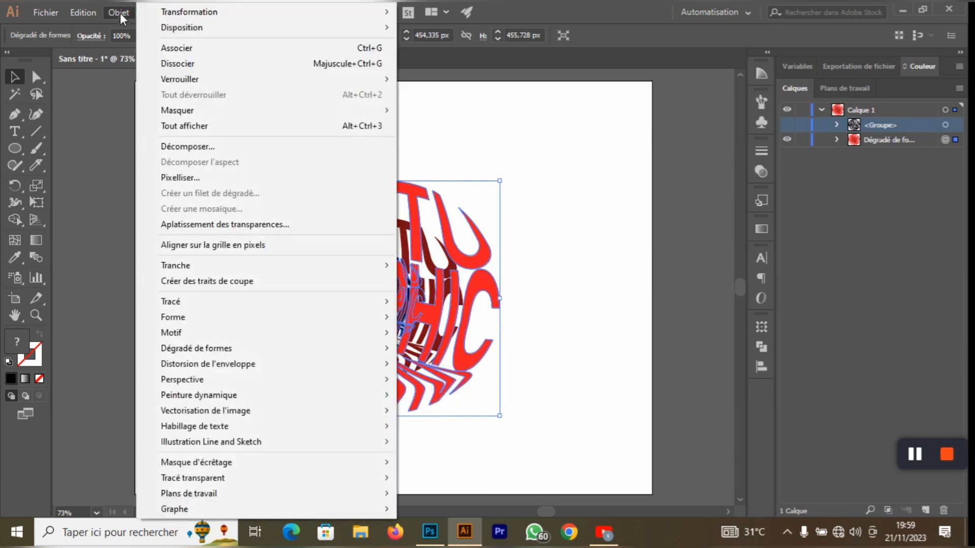
mouse_move(247, 356)
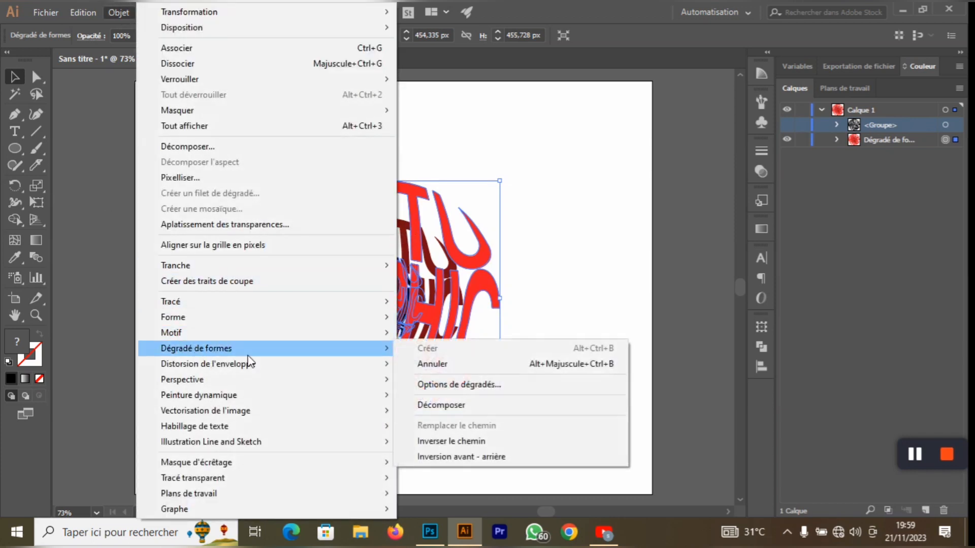
left_click(449, 384)
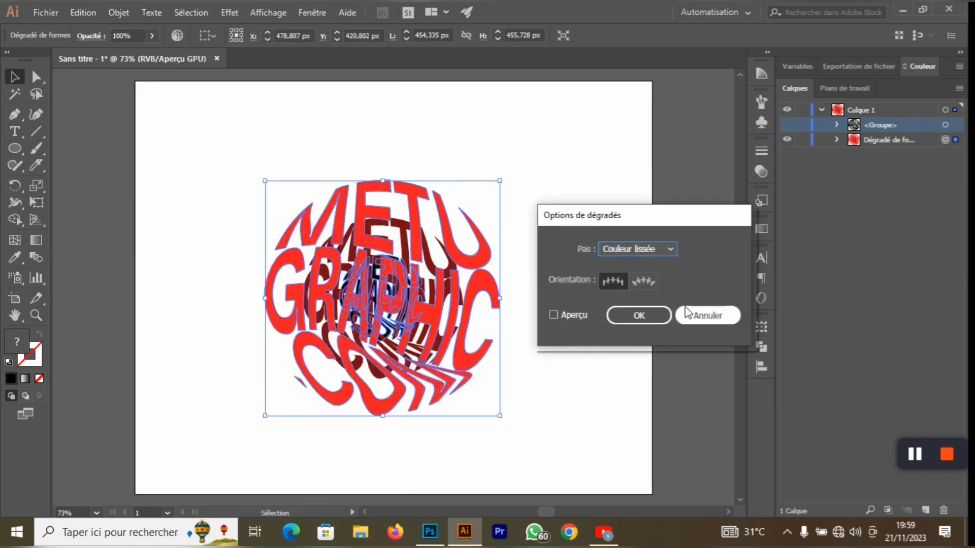
left_click(669, 250)
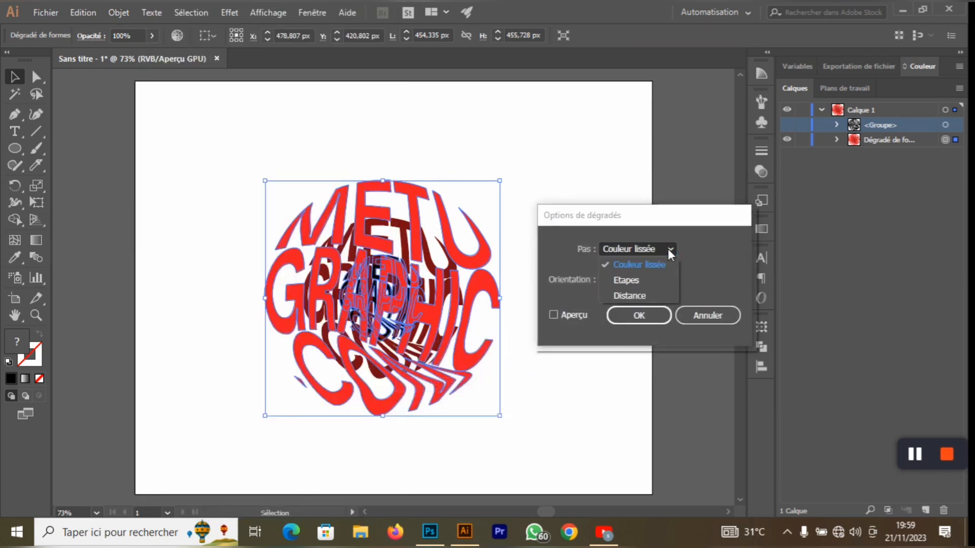
left_click(636, 282)
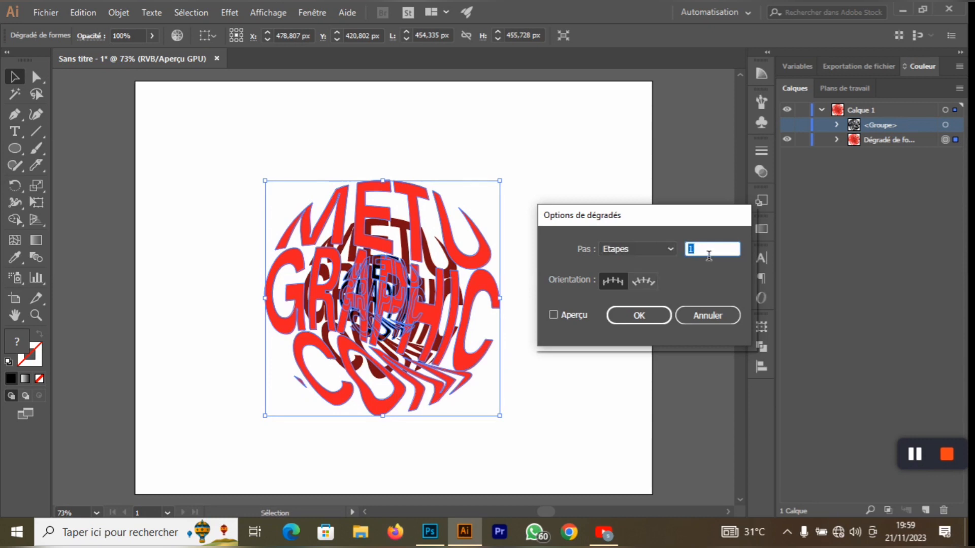
type("500")
left_click(553, 317)
left_click(552, 318)
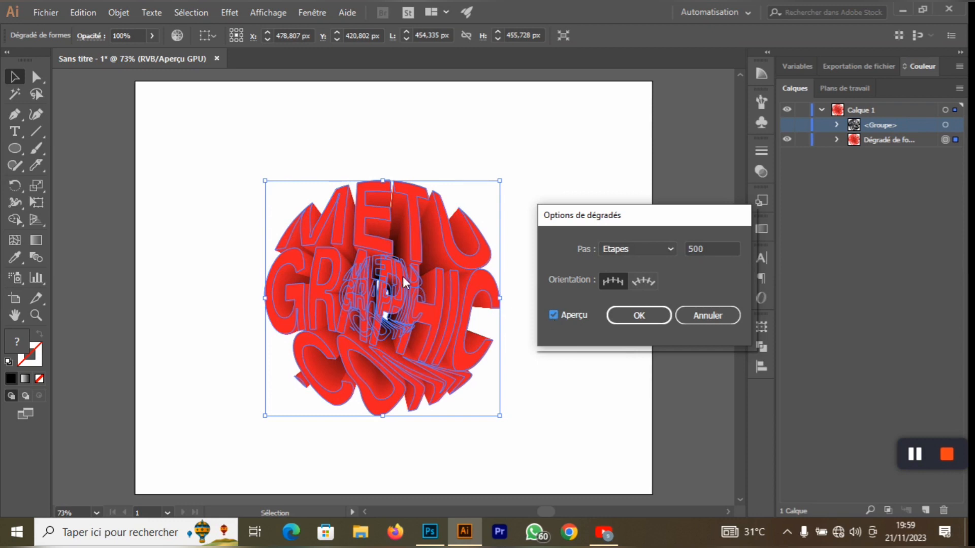
left_click(639, 315)
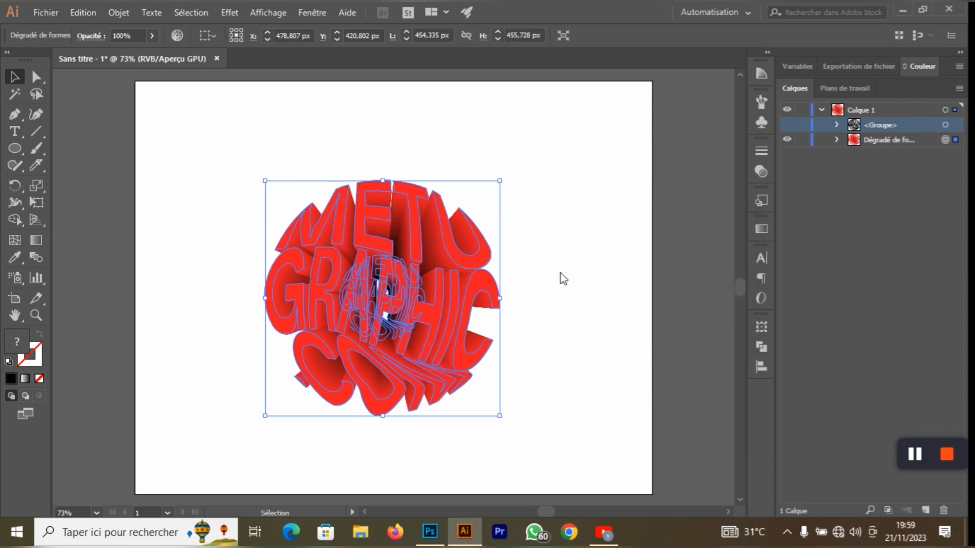
left_click(504, 315)
scroll(505, 315, "up", 3)
scroll(505, 315, "down", 3)
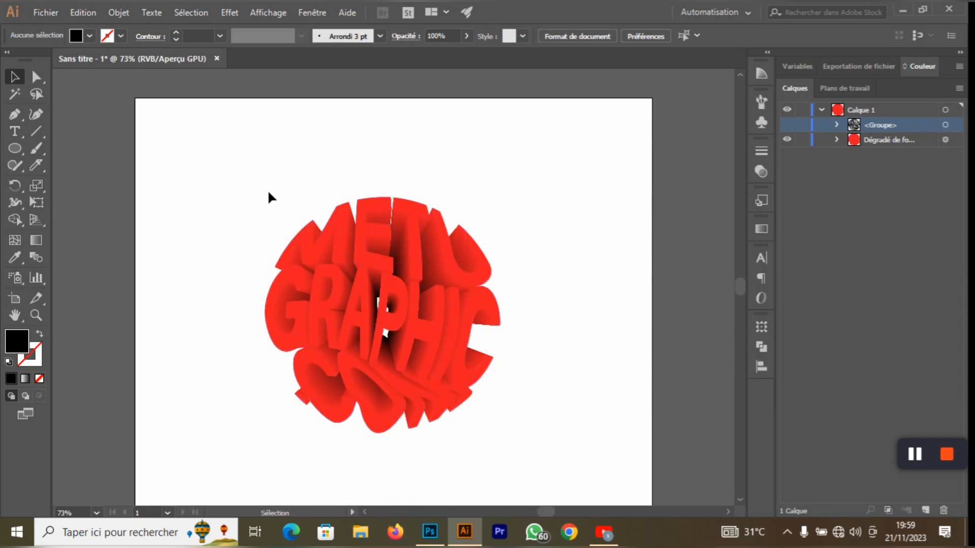
Step: Try moving the blended lettering higher on the artboard and show the hidden topmost group
left_click_drag(269, 197, 563, 414)
left_click_drag(445, 382, 595, 294)
left_click(595, 294)
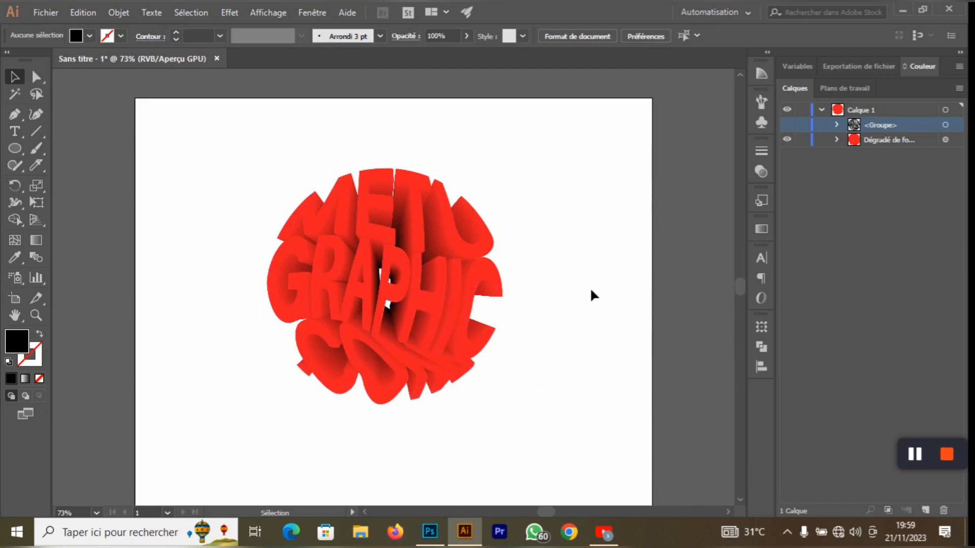
left_click(791, 125)
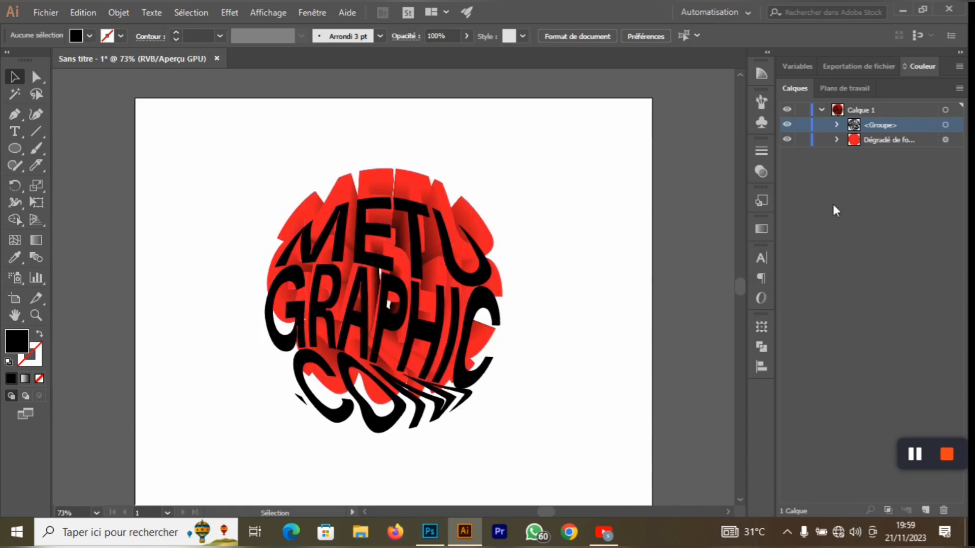
Step: Undo the recent changes back to before the blend, and redo only the blend creation and its spacing options
key("ctrl+z")
key("ctrl+z")
key("ctrl+z")
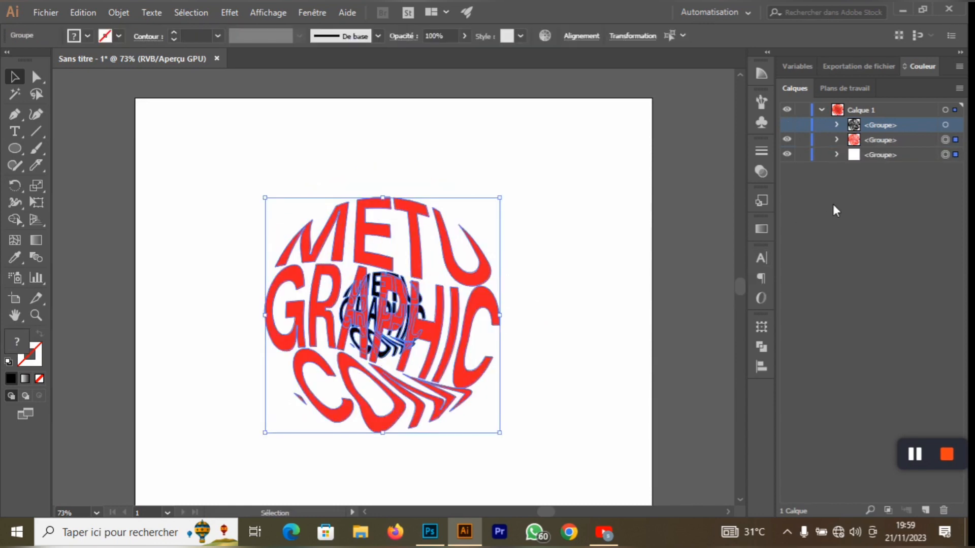
left_click(83, 14)
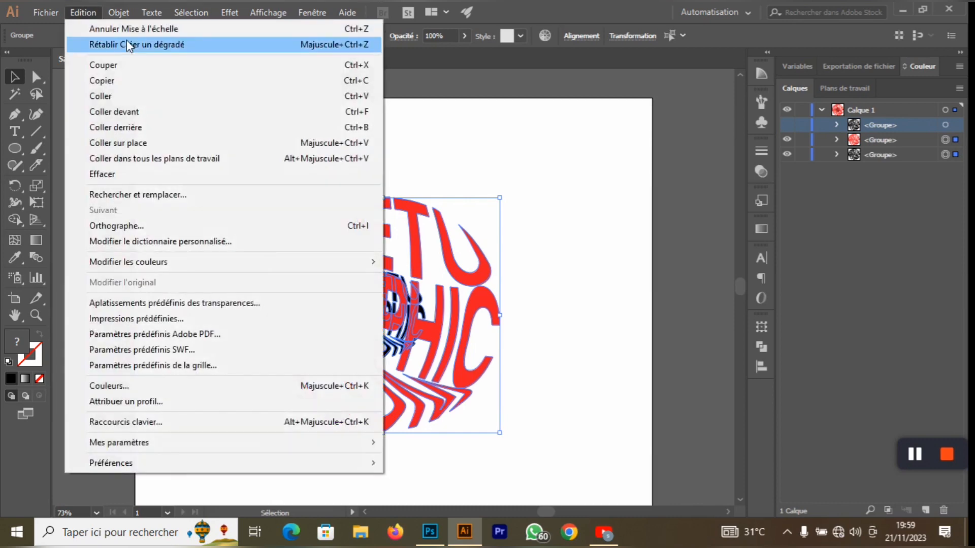
left_click(128, 44)
left_click(87, 14)
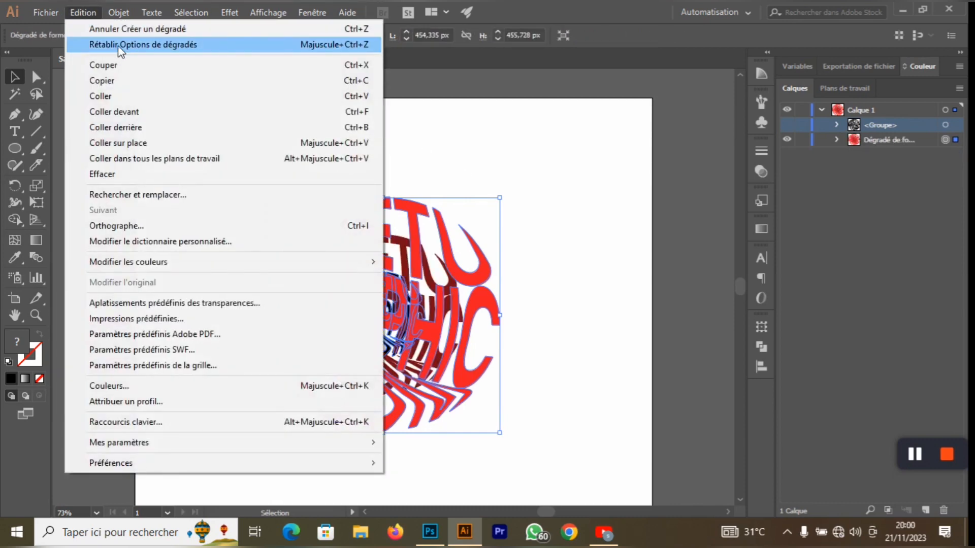
left_click(118, 44)
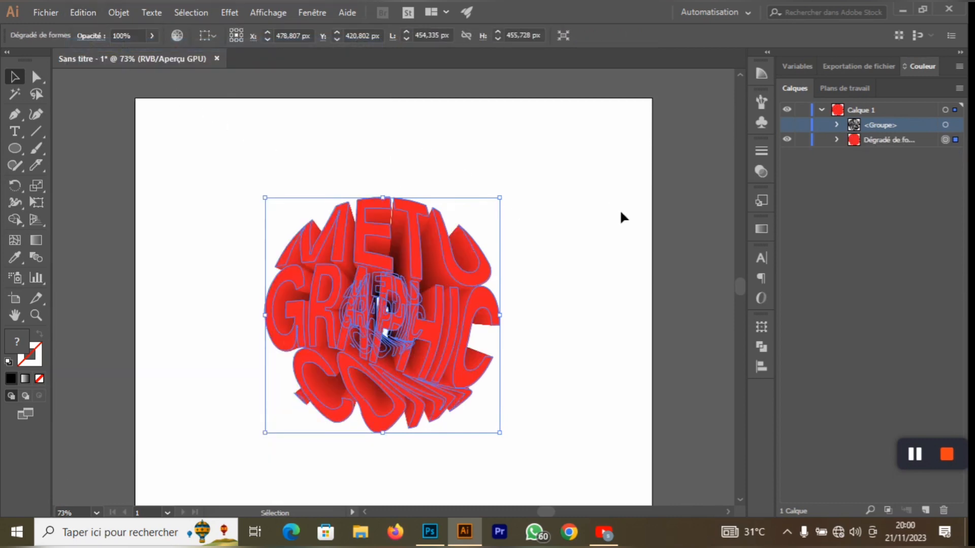
Step: Show the topmost lettering group in Calque 1, select it and fill it with a radial gradient
left_click(788, 125)
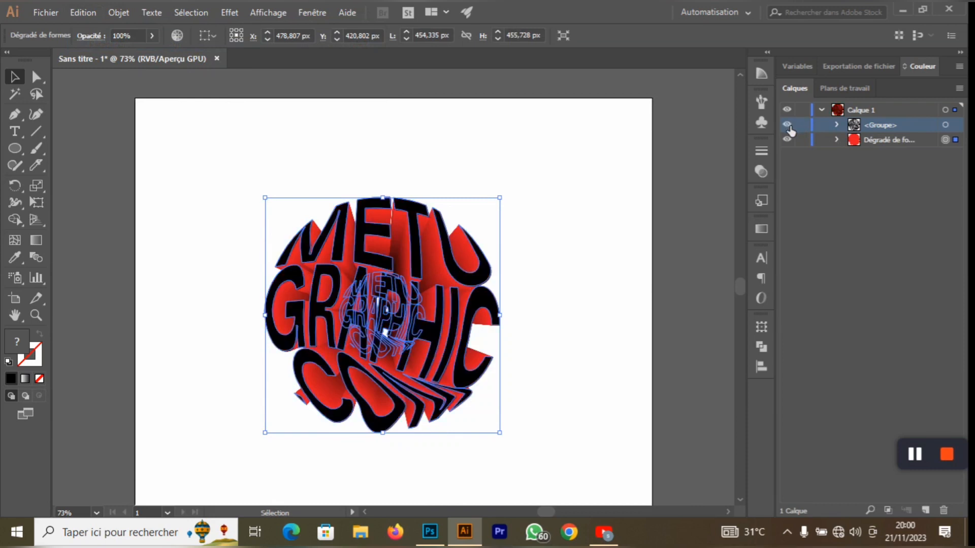
left_click(956, 125)
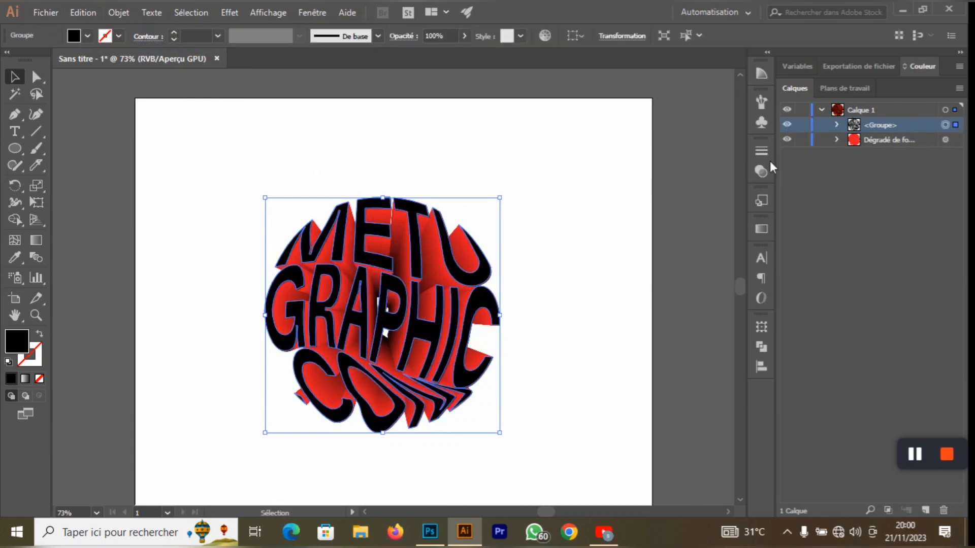
left_click(762, 231)
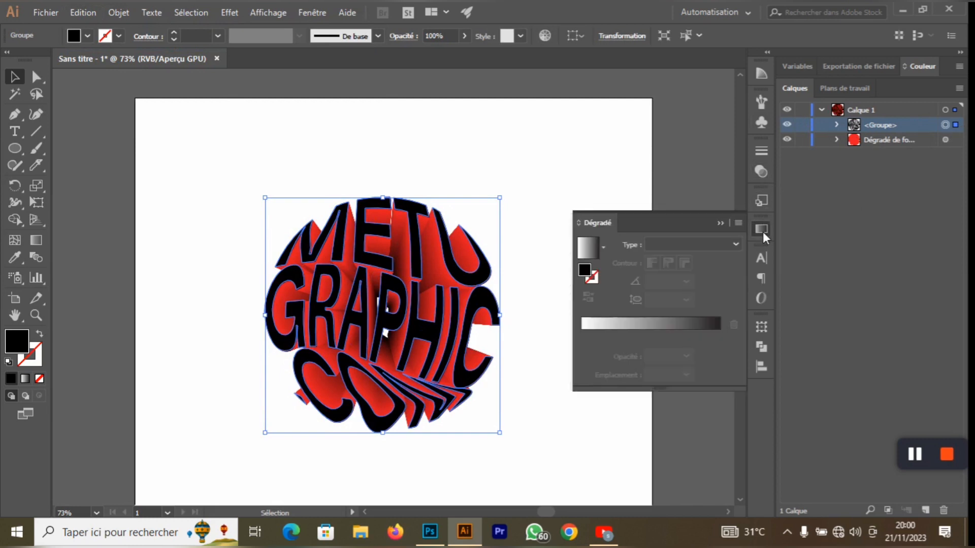
left_click(593, 325)
left_click(717, 245)
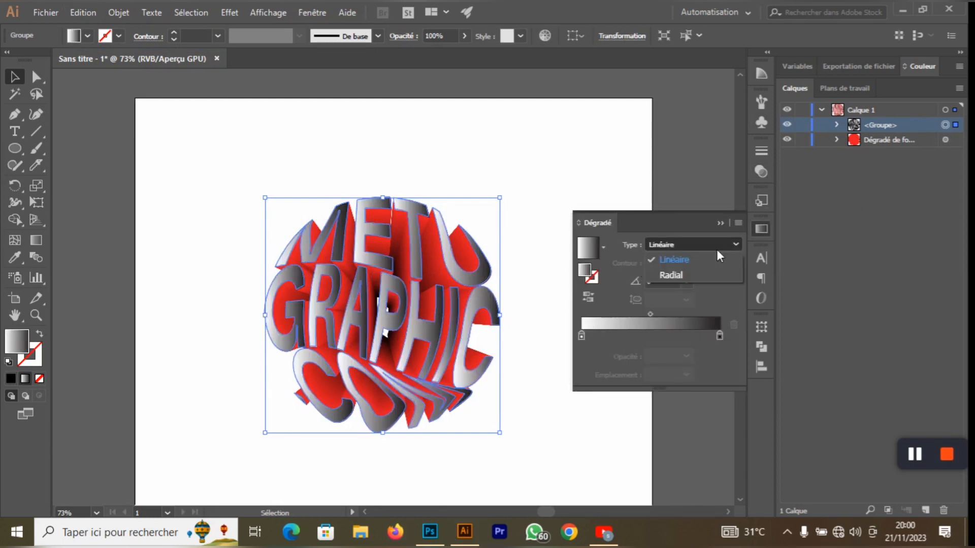
left_click(671, 275)
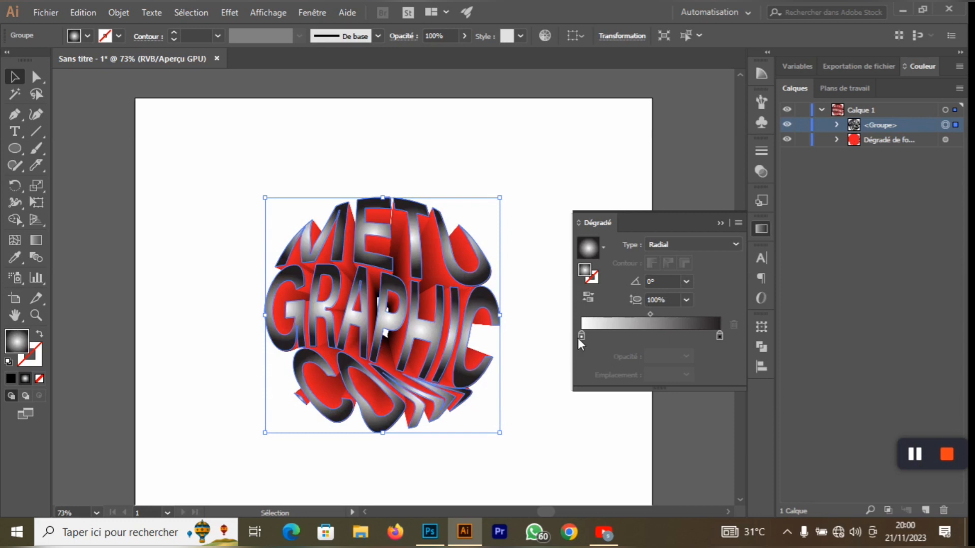
Step: Colour the lettering gradient's end stop pink and its start stop dark red, and deselect the artwork
left_click(719, 336)
double_click(719, 336)
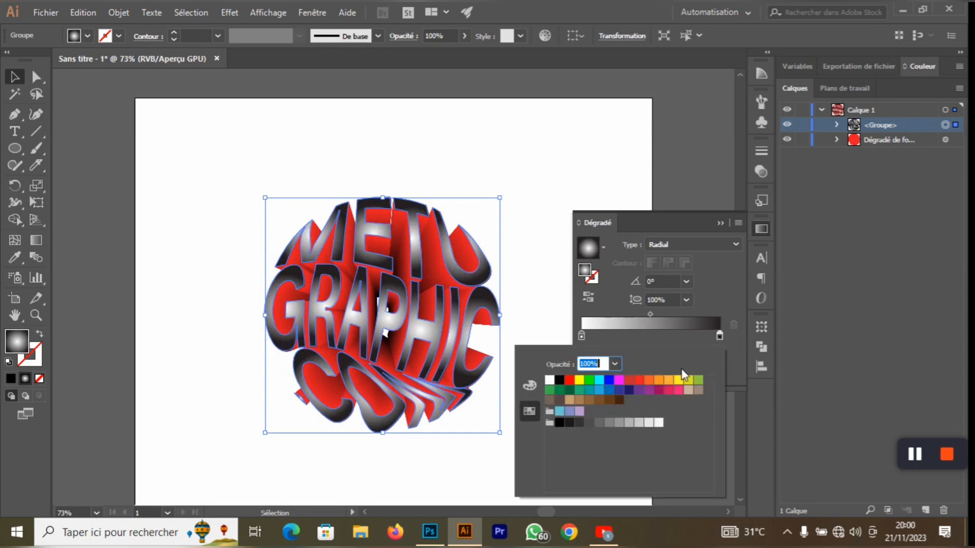
left_click(682, 390)
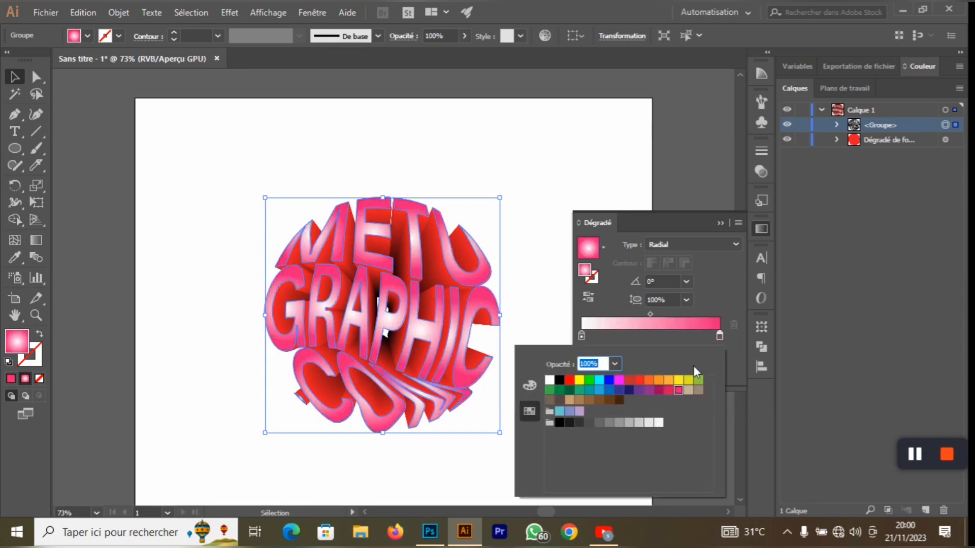
left_click(581, 336)
double_click(581, 336)
left_click(669, 390)
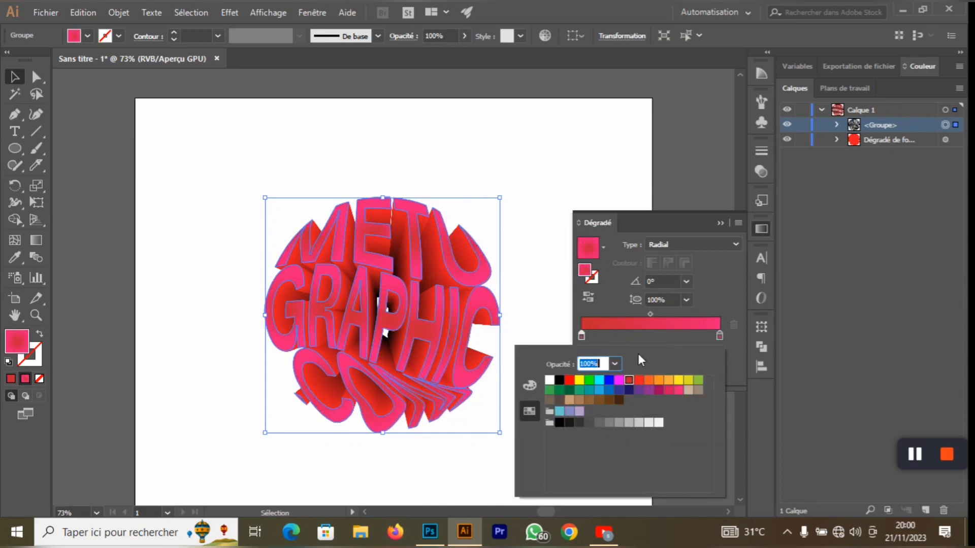
left_click(140, 131)
left_click(206, 139)
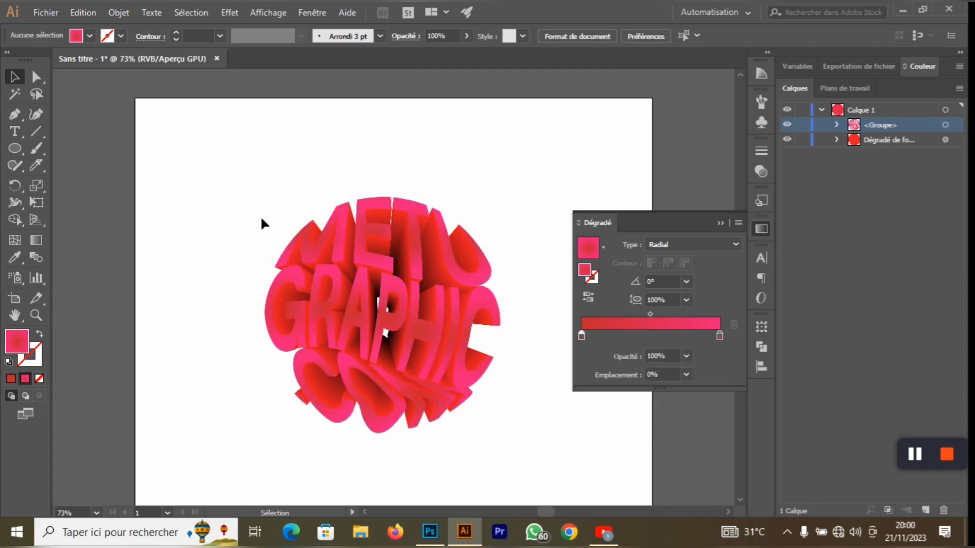
Step: Try to create a compound path (Tracé transparent) from the lettering blend
left_click(331, 252)
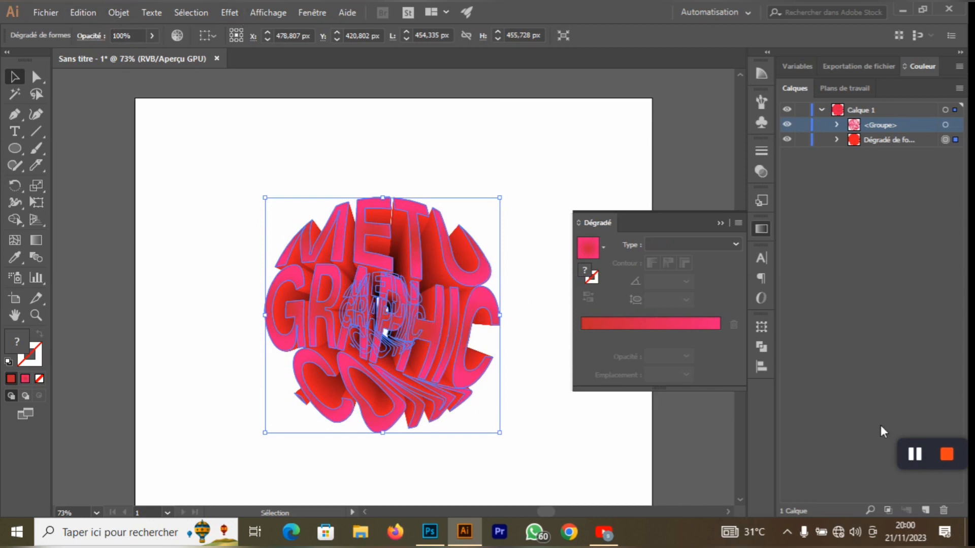
left_click(913, 456)
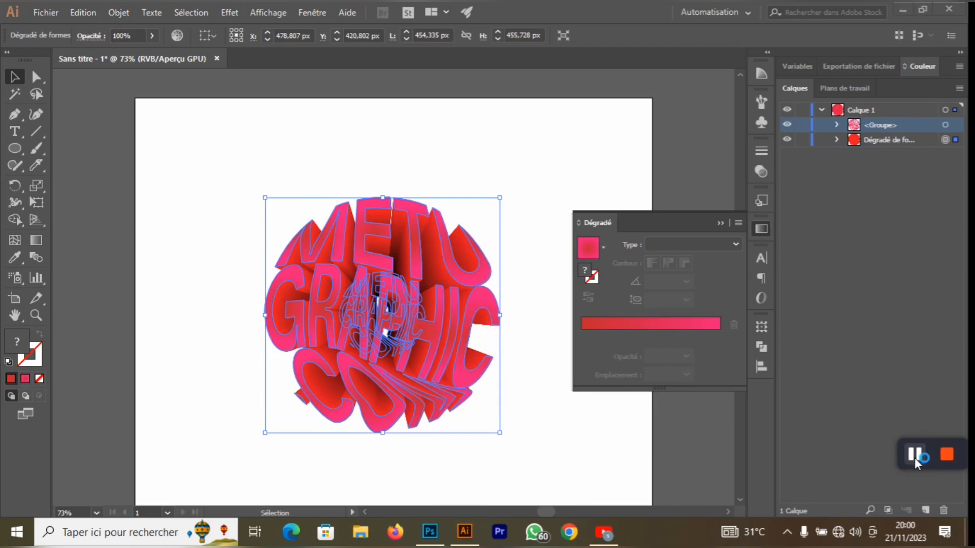
left_click(120, 13)
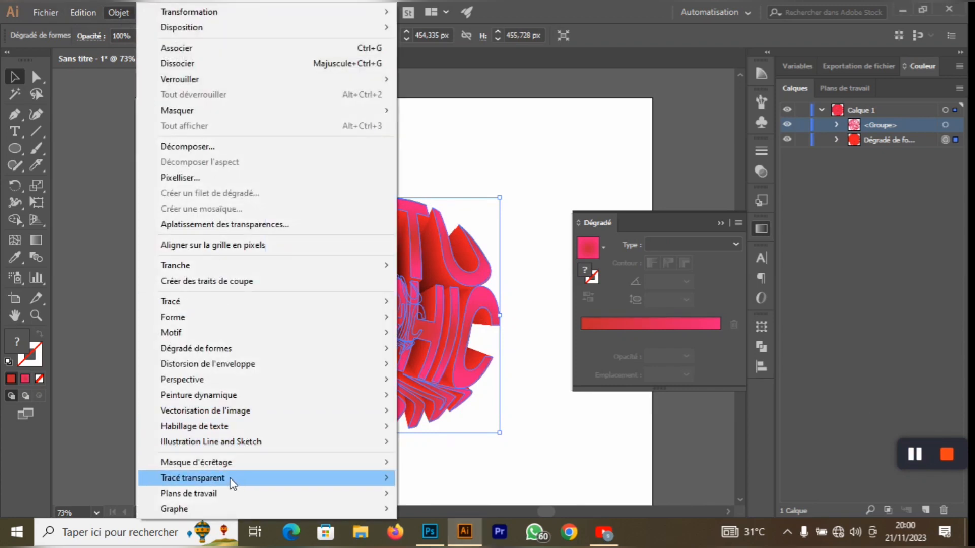
mouse_move(229, 483)
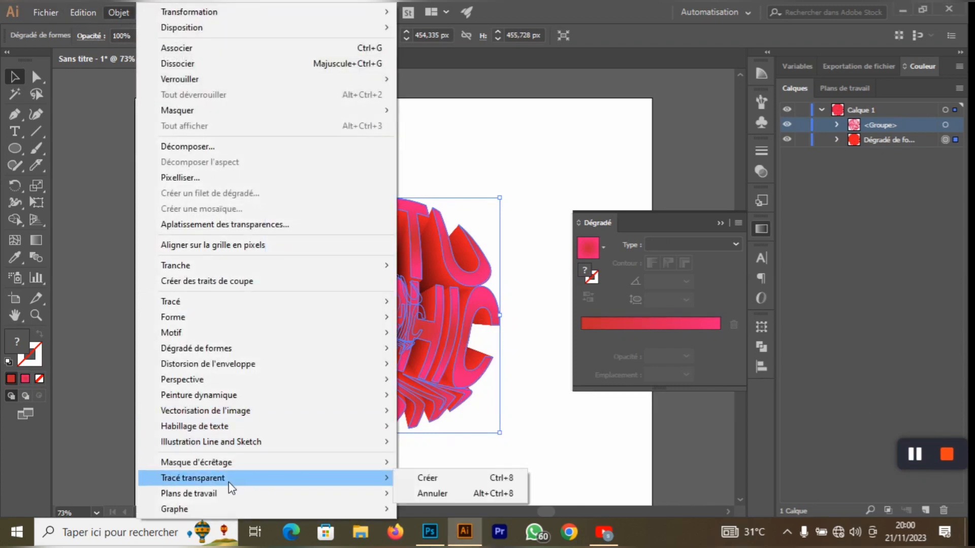
left_click(423, 481)
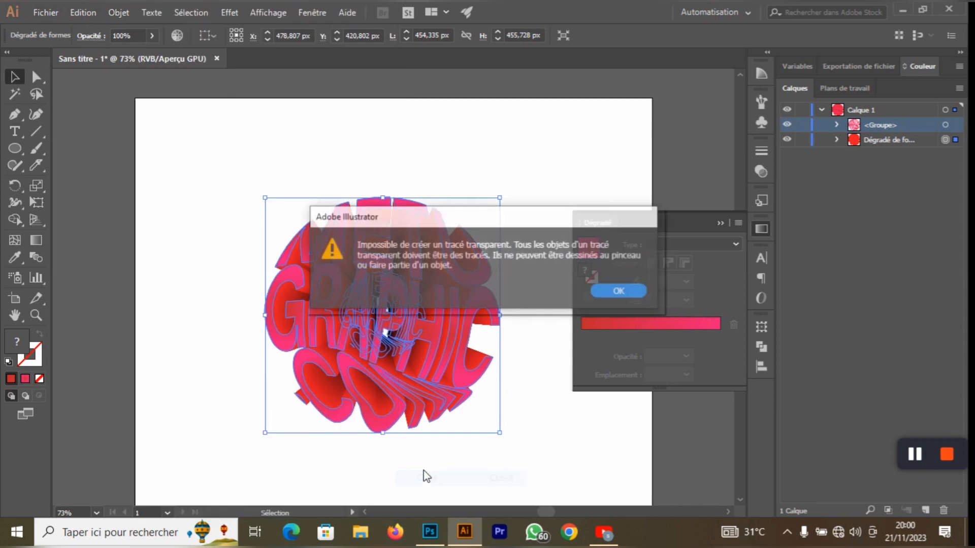
left_click(617, 288)
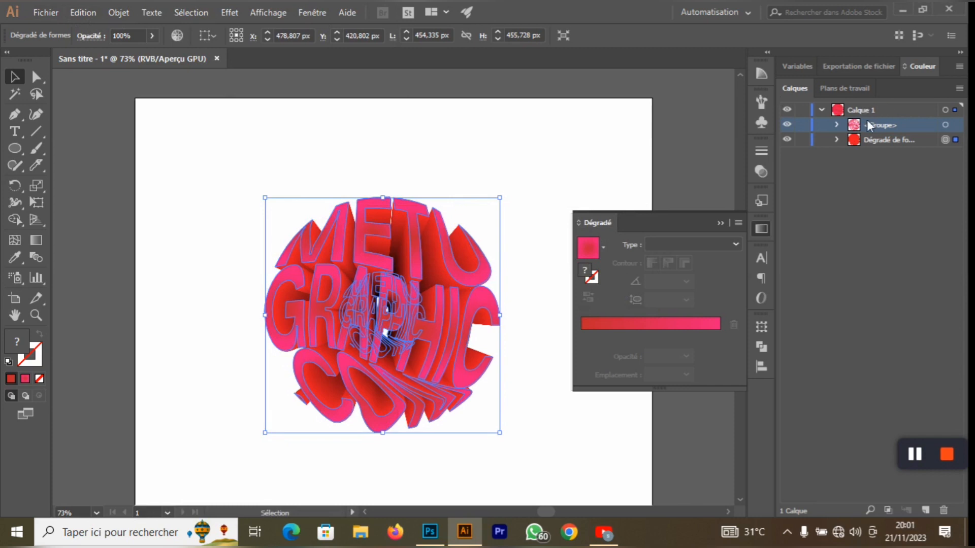
Step: Turn the topmost lettering group into a compound path so one gradient spans all letters, and deselect the artwork
left_click(945, 124)
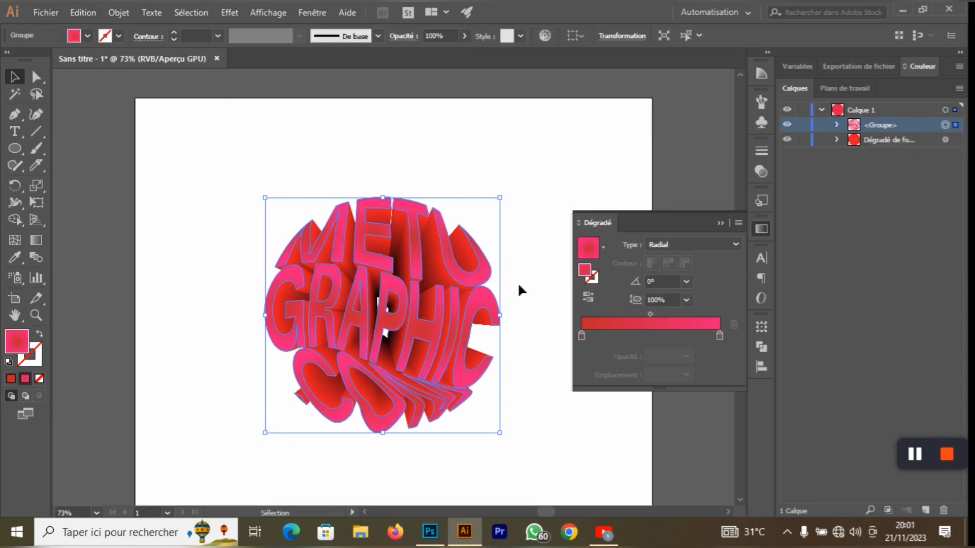
left_click(117, 13)
mouse_move(209, 477)
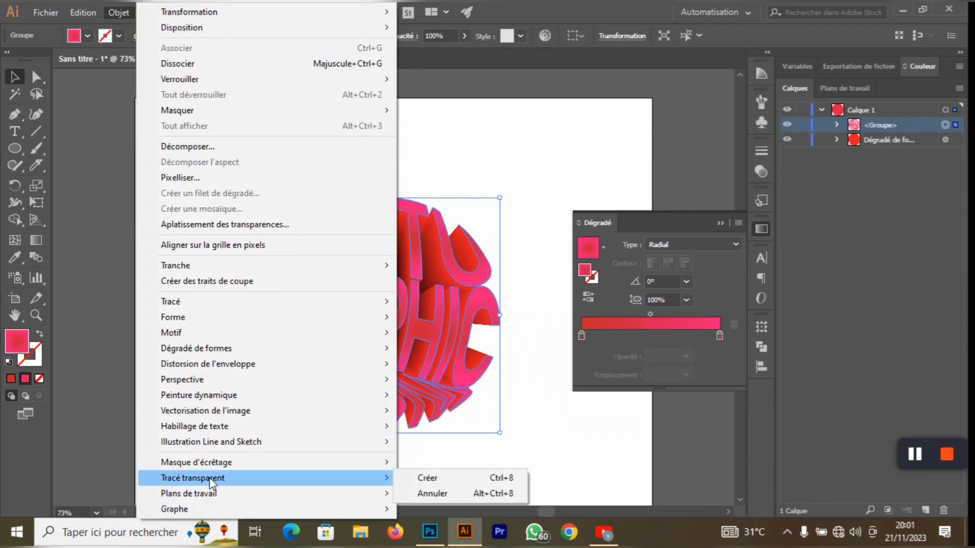
left_click(433, 478)
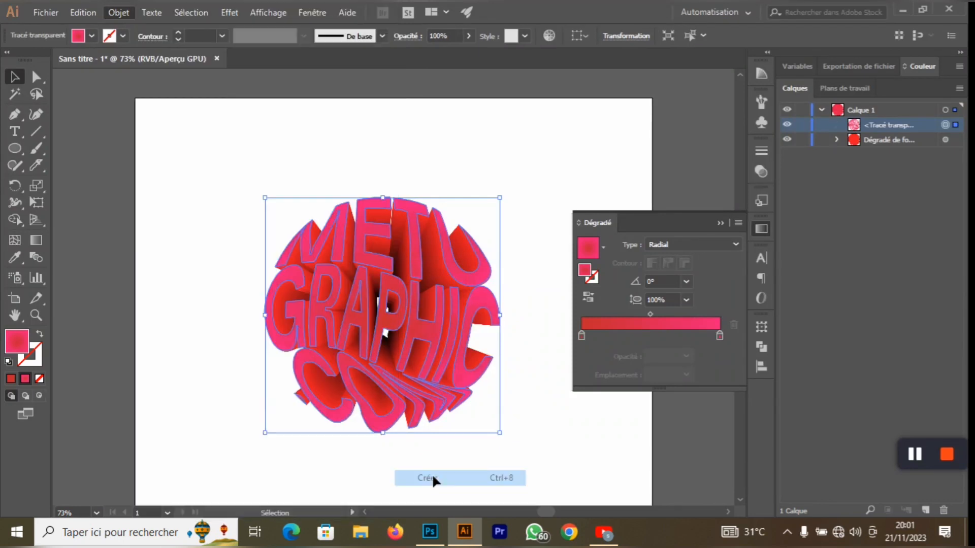
left_click(718, 222)
left_click(551, 277)
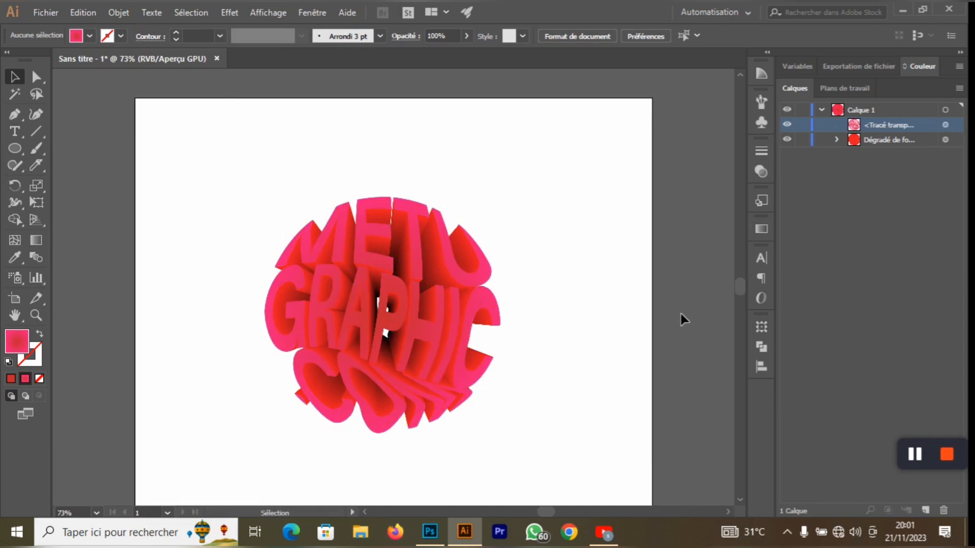
Step: Draw a rectangle covering the whole artboard and fill it with dark blue
scroll(490, 285, "down", 2)
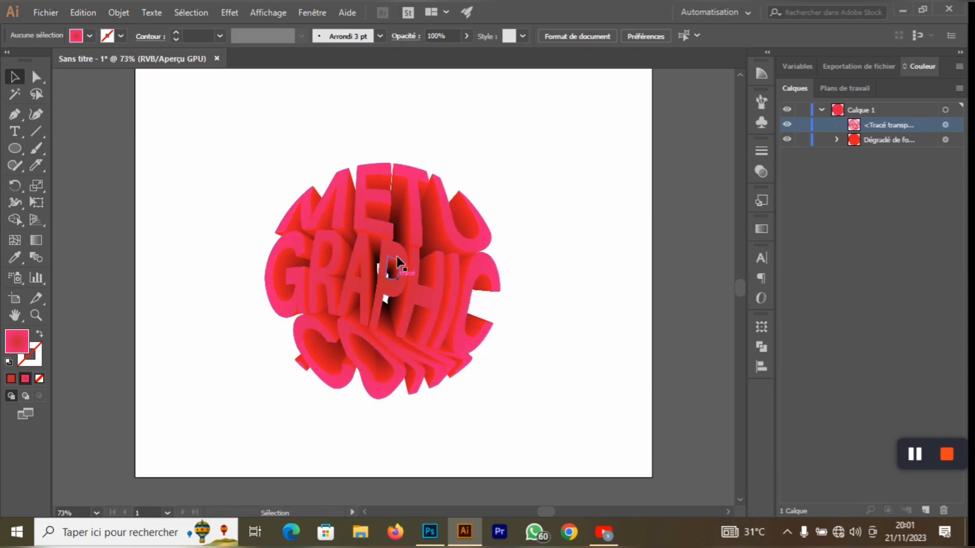
scroll(514, 224, "up", 1)
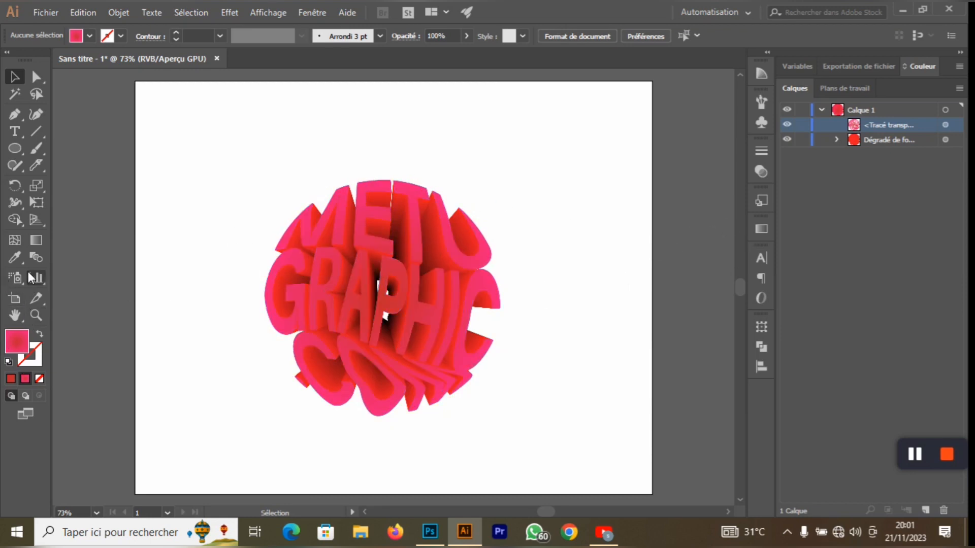
left_click_drag(7, 148, 49, 148)
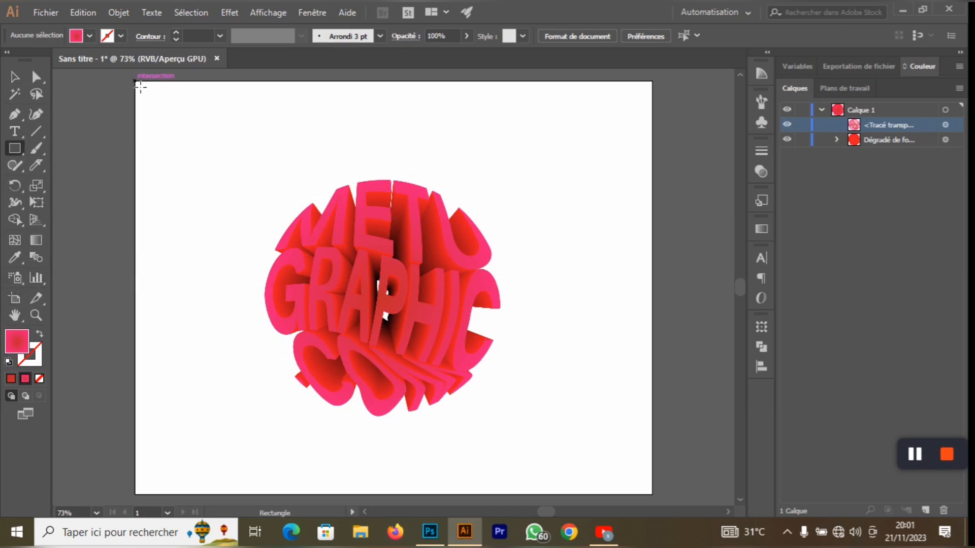
left_click_drag(143, 89, 628, 429)
scroll(567, 378, "up", 2)
scroll(567, 379, "down", 3)
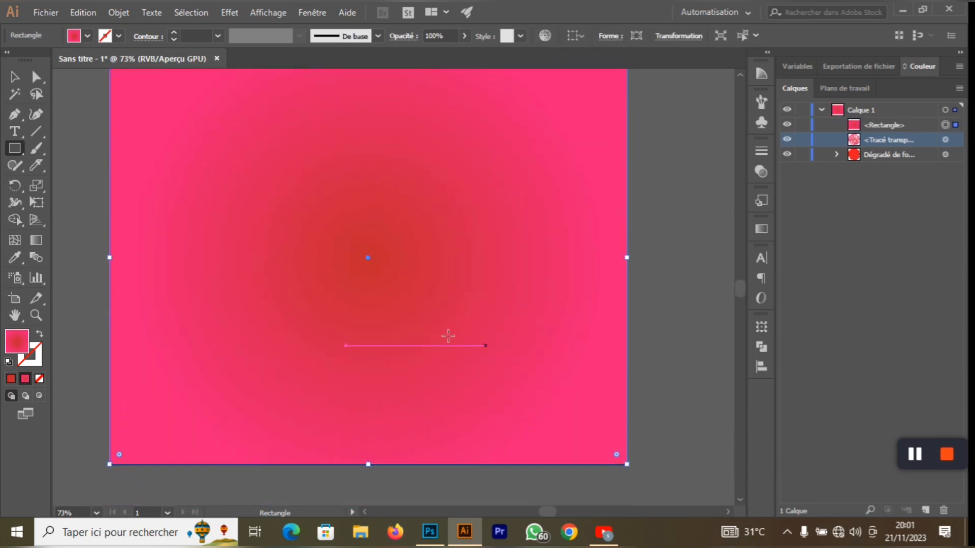
left_click(85, 36)
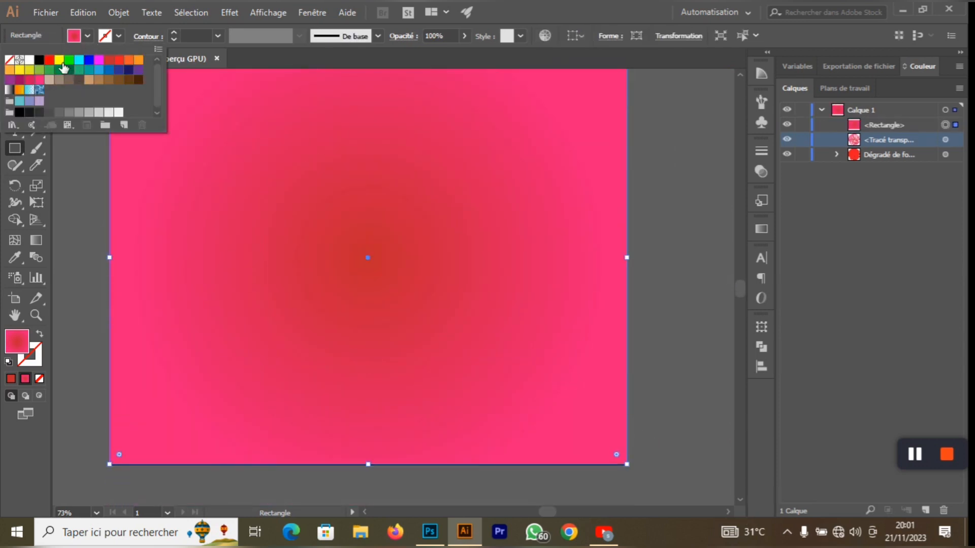
left_click(127, 75)
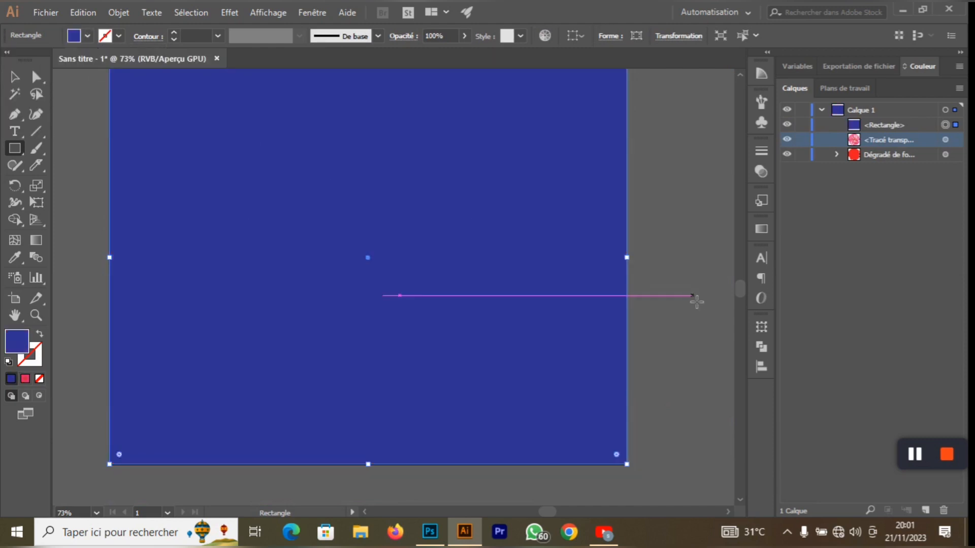
Step: Send the dark blue rectangle to the back, behind the lettering
key("v")
right_click(584, 249)
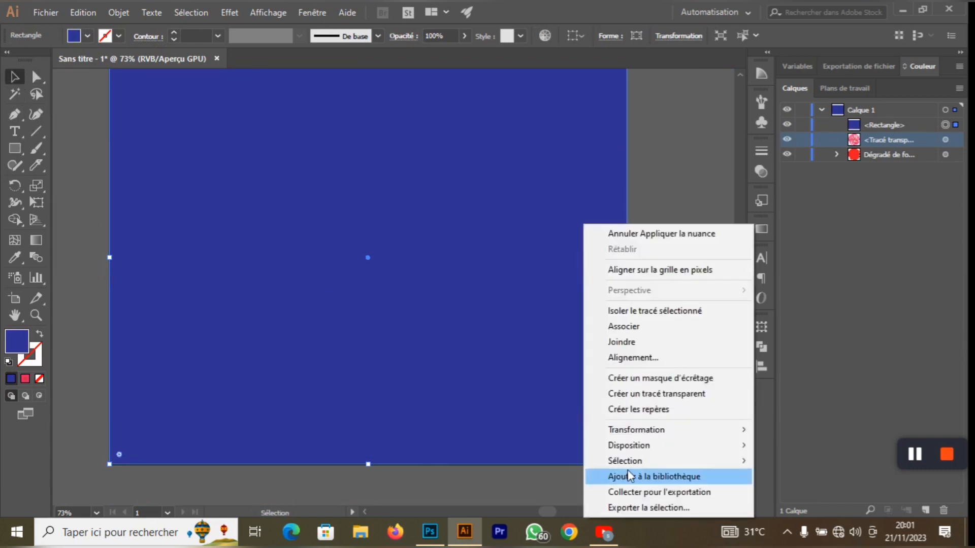
mouse_move(630, 445)
left_click(434, 492)
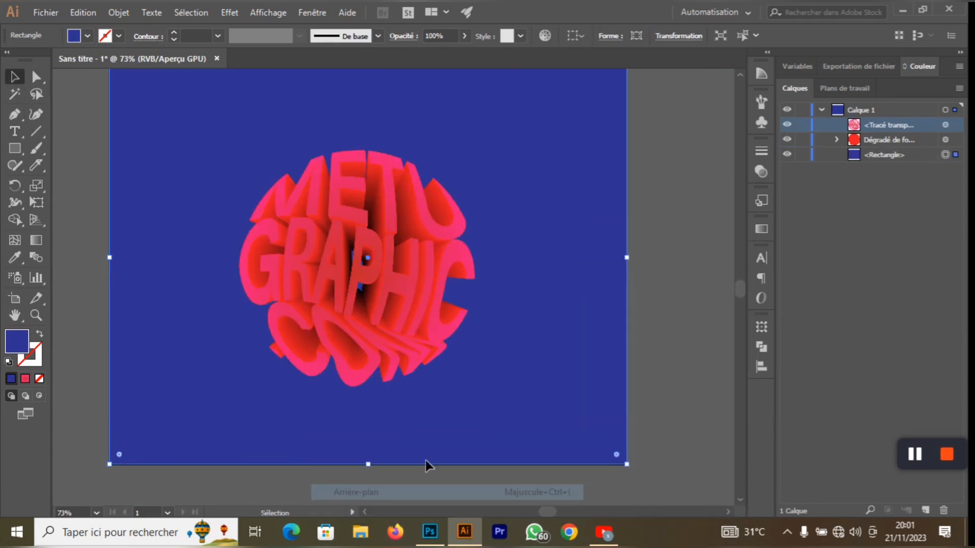
scroll(559, 320, "up", 2)
scroll(562, 318, "down", 1)
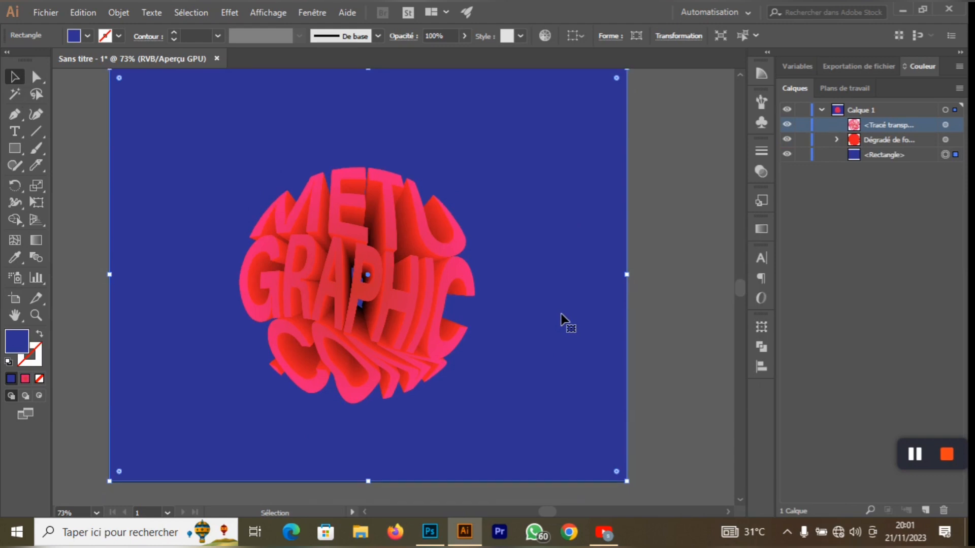